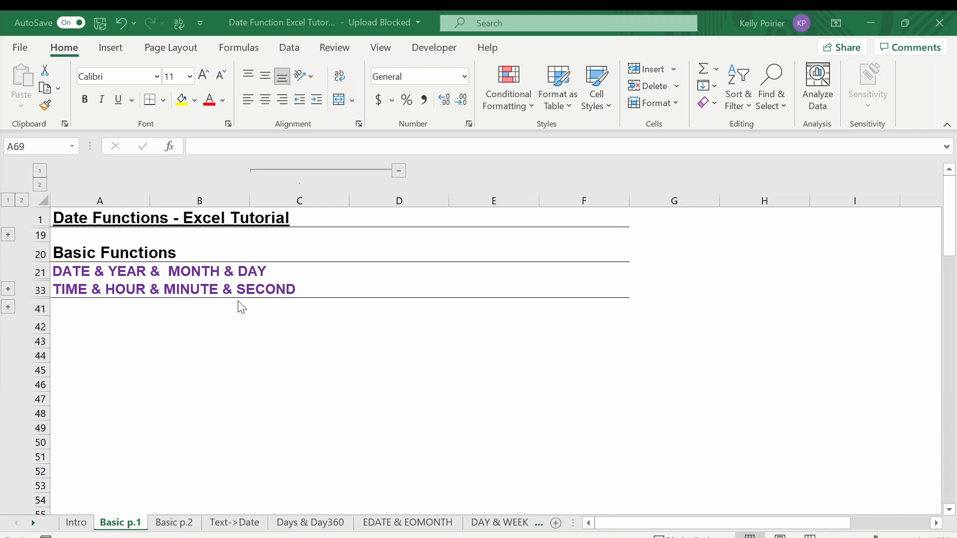
Expand the DATE & YEAR & MONTH & DAY section and inspect the two example dates in B24 and D24
{"action": "left_click", "coordinate": [8, 289]}
{"action": "left_click", "coordinate": [167, 324]}
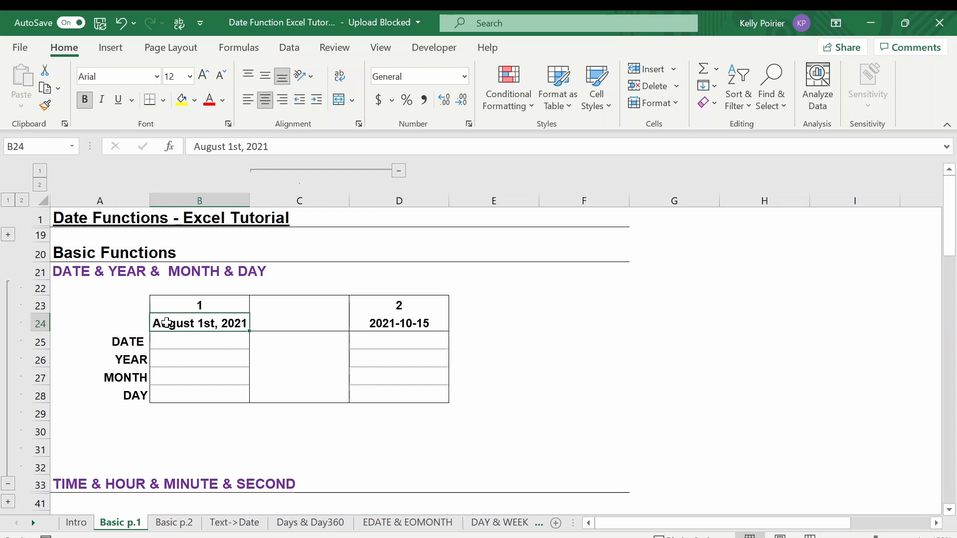
{"action": "left_click", "coordinate": [355, 326]}
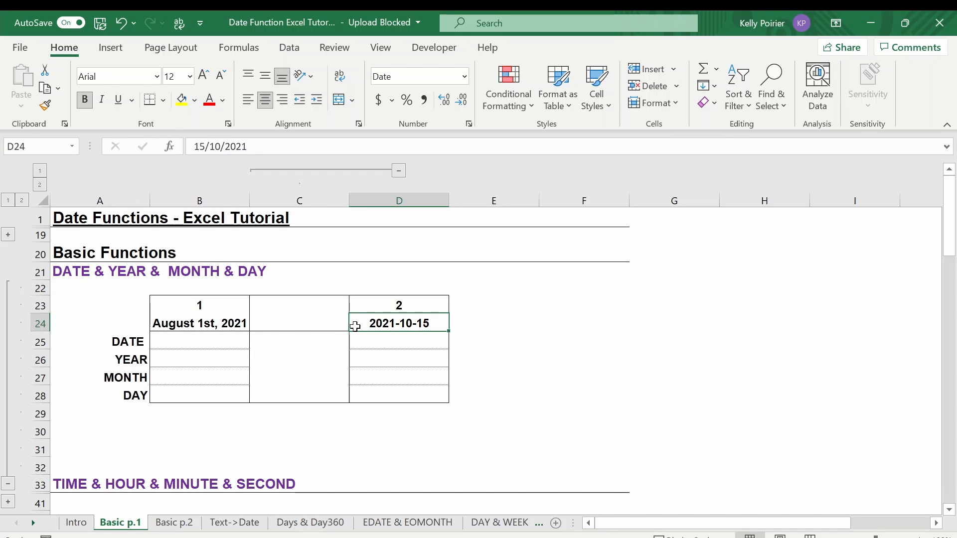
{"action": "left_click", "coordinate": [242, 323]}
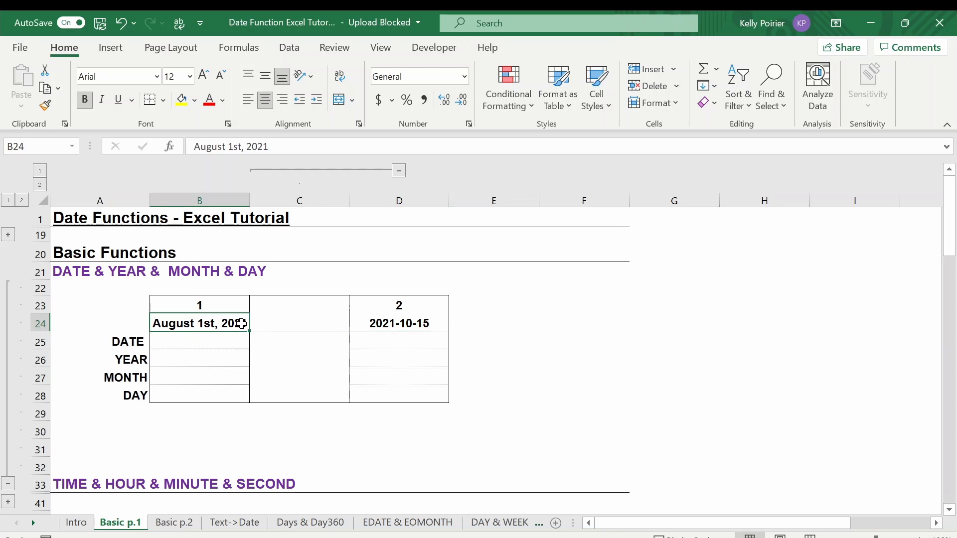
{"action": "left_click", "coordinate": [358, 327]}
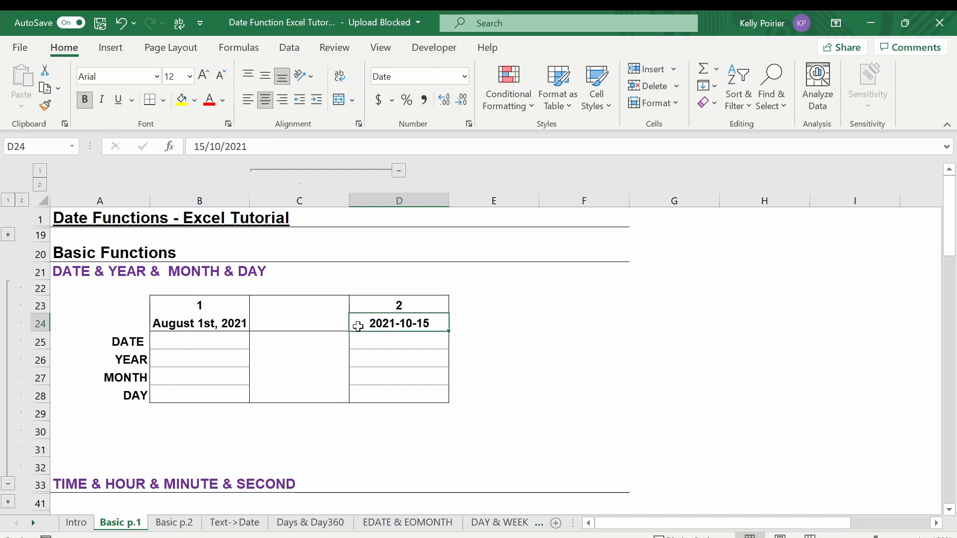
{"action": "left_click", "coordinate": [249, 324]}
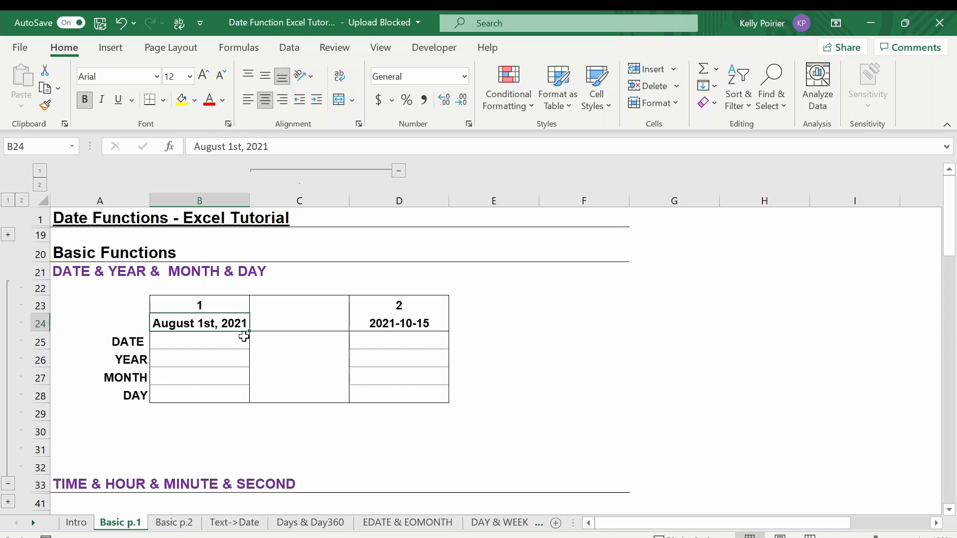
Enter =DATE(2021,8,1) in B25 to build the first example's date
{"action": "left_click", "coordinate": [242, 338]}
{"action": "type", "text": "=DATE("}
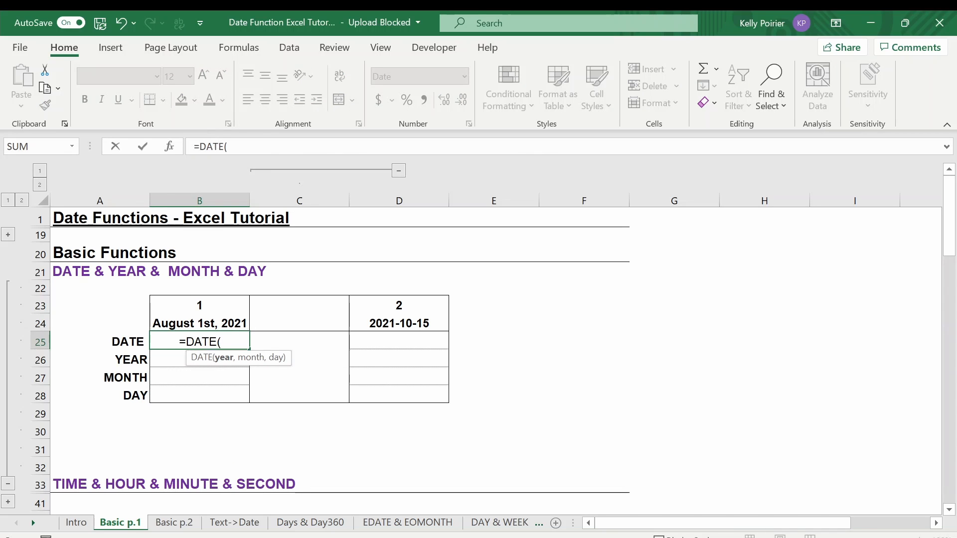
{"action": "type", "text": "2021"}
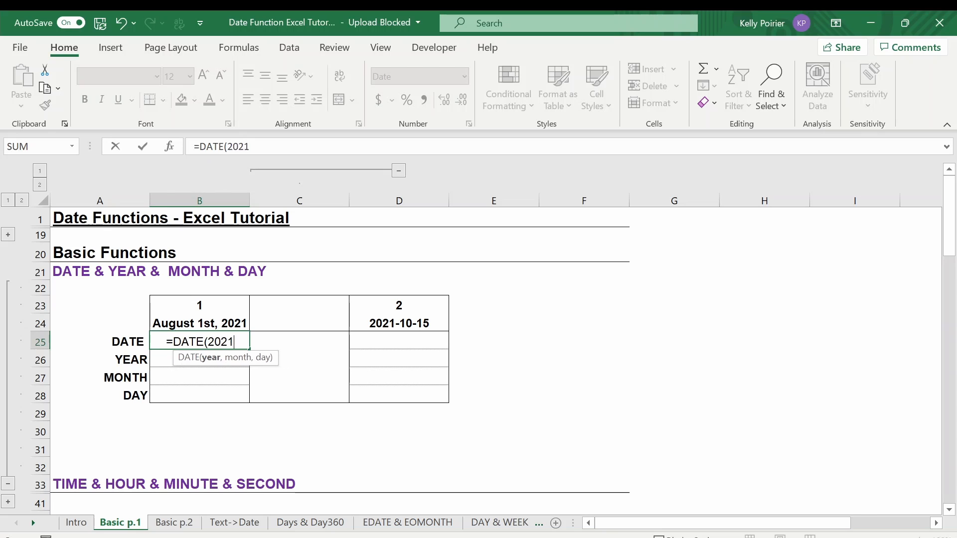
{"action": "type", "text": ",8"}
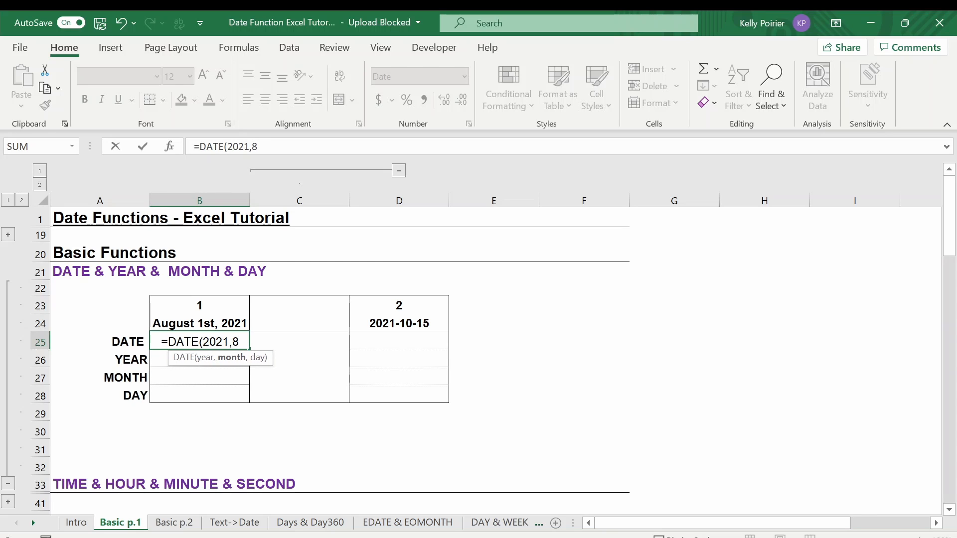
{"action": "type", "text": ","}
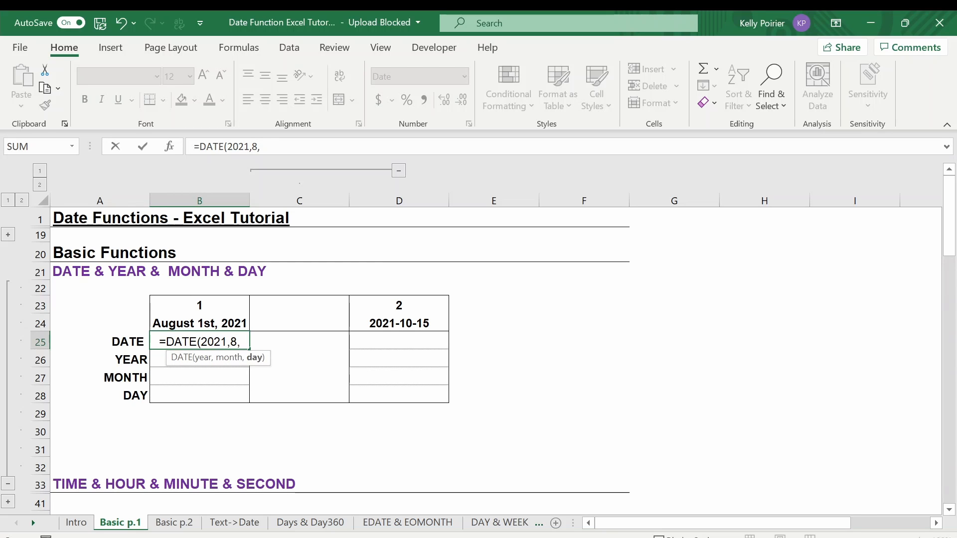
{"action": "type", "text": "1)"}
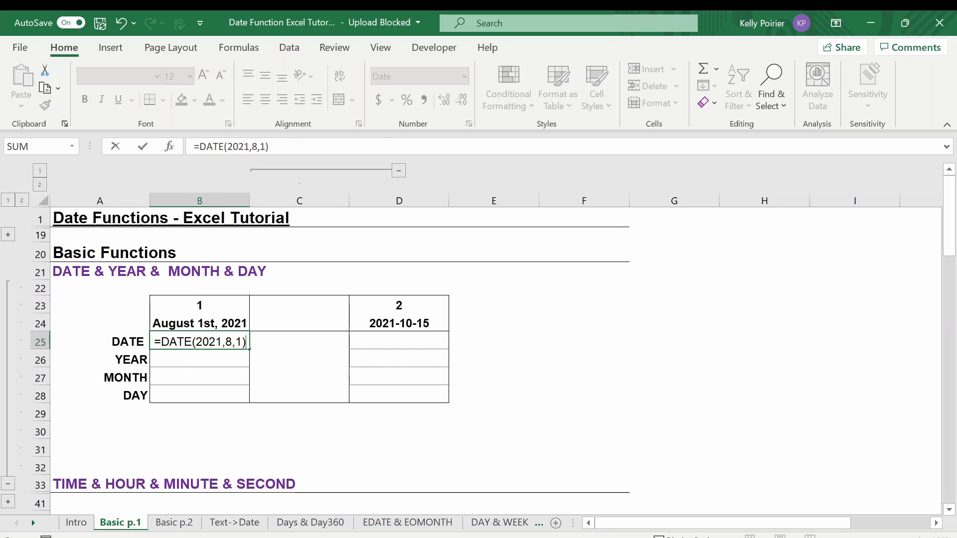
{"action": "key", "text": "Return"}
Enter =YEAR(B25) in B26 to extract the year of the first date
{"action": "type", "text": "="}
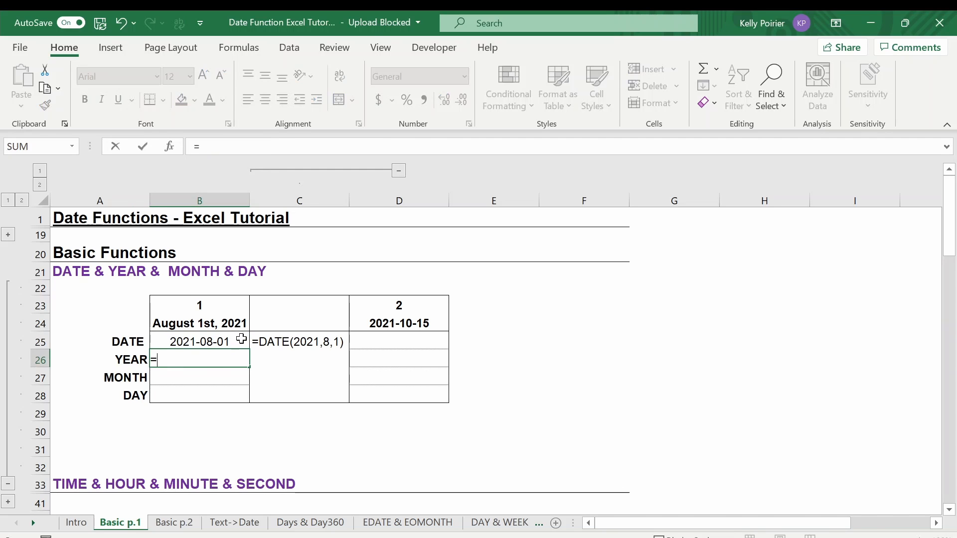
{"action": "type", "text": "YEAR("}
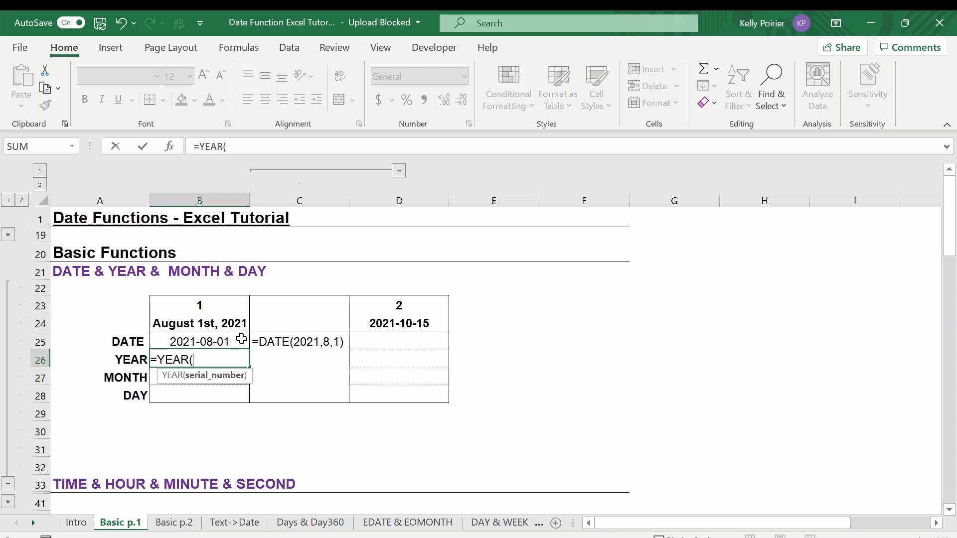
{"action": "left_click", "coordinate": [242, 339]}
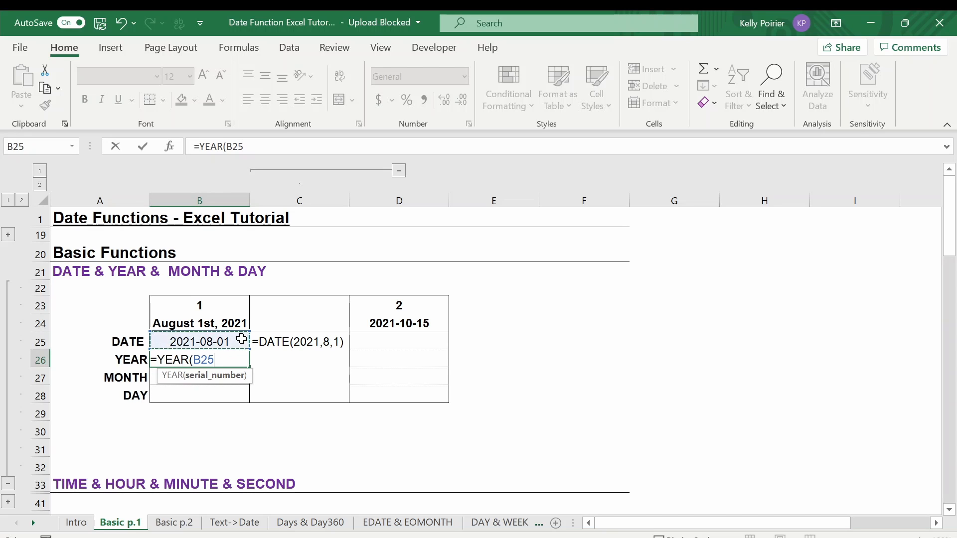
{"action": "type", "text": ")"}
{"action": "key", "text": "Return"}
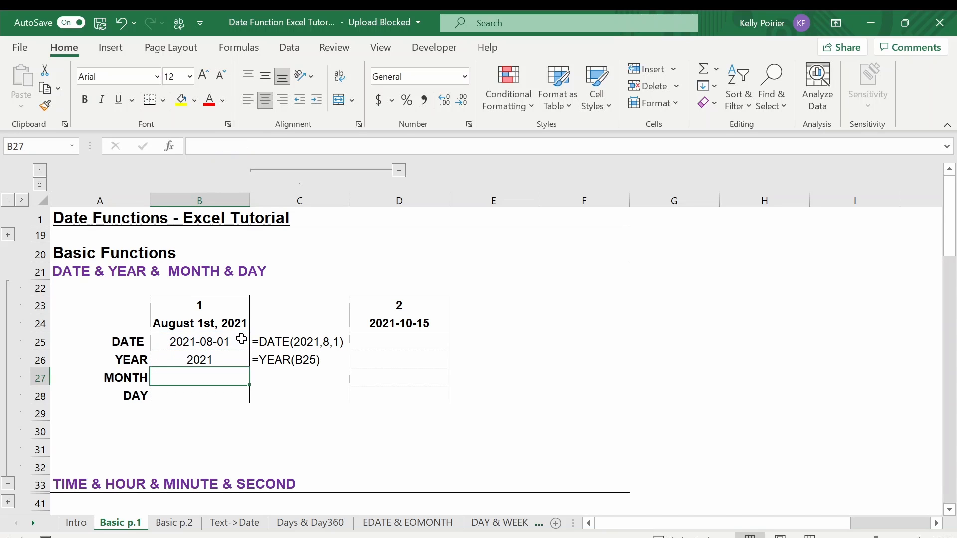
{"action": "key", "text": "Up"}
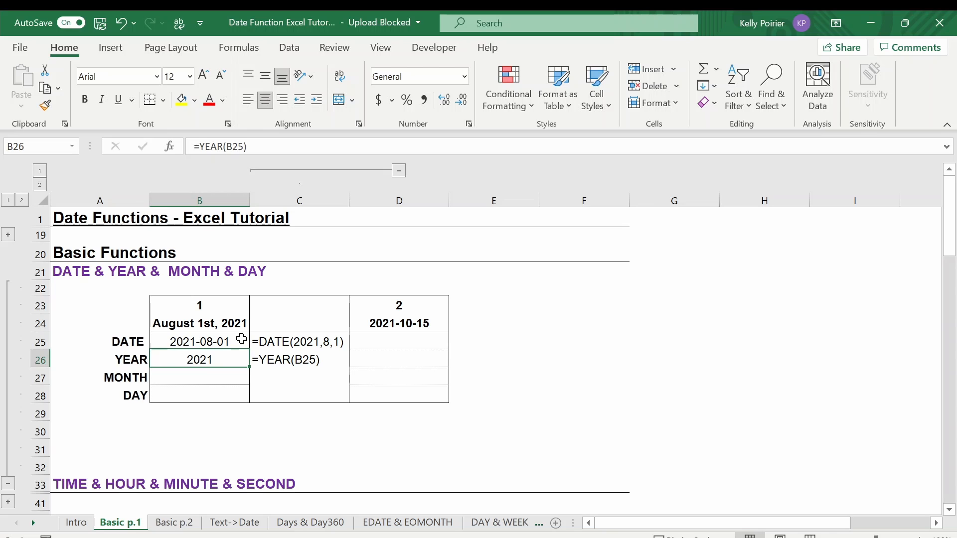
Enter =MONTH(B25) in B27 to extract the month of the first date
{"action": "key", "text": "Down"}
{"action": "type", "text": "=MONTH("}
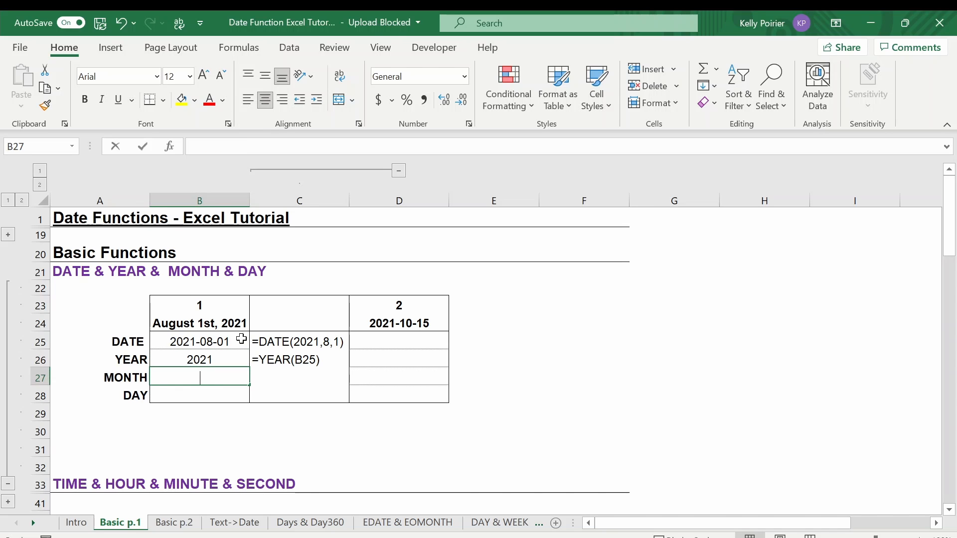
{"action": "left_click", "coordinate": [242, 339]}
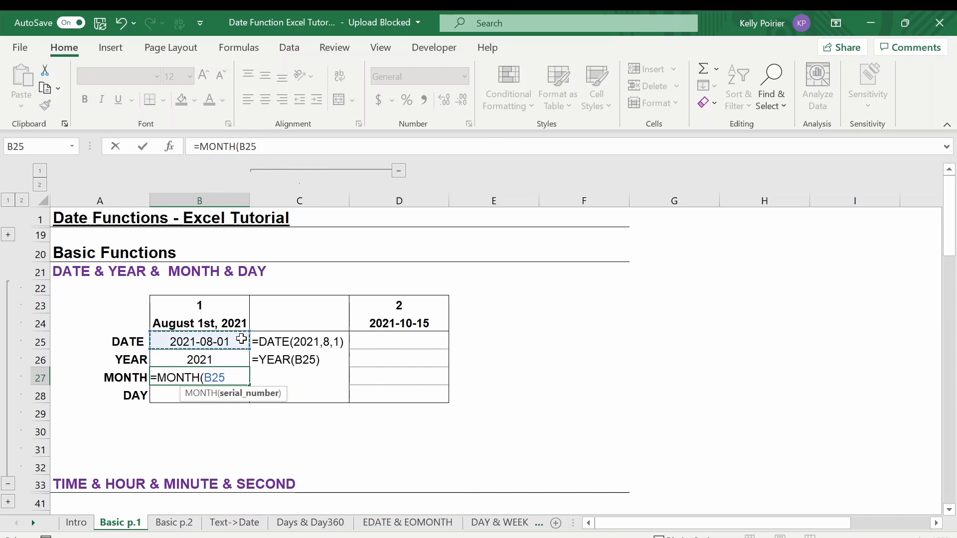
{"action": "type", "text": ")"}
{"action": "key", "text": "Return"}
Enter =DAY(B25) in B28 to extract the day of the first date
{"action": "type", "text": "=DAY("}
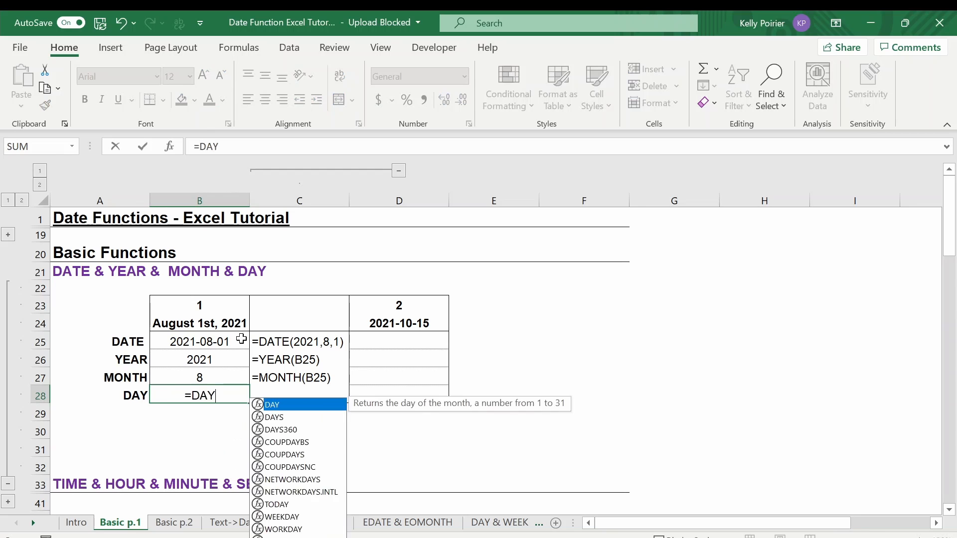
{"action": "key", "text": "Up"}
{"action": "key", "text": "Up"}
{"action": "key", "text": "Up"}
{"action": "type", "text": ")"}
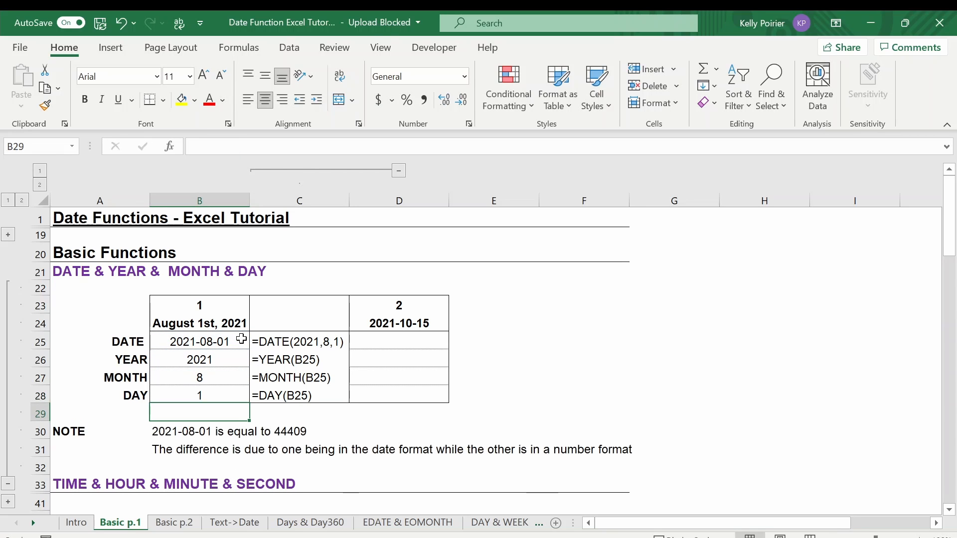
{"action": "key", "text": "Up"}
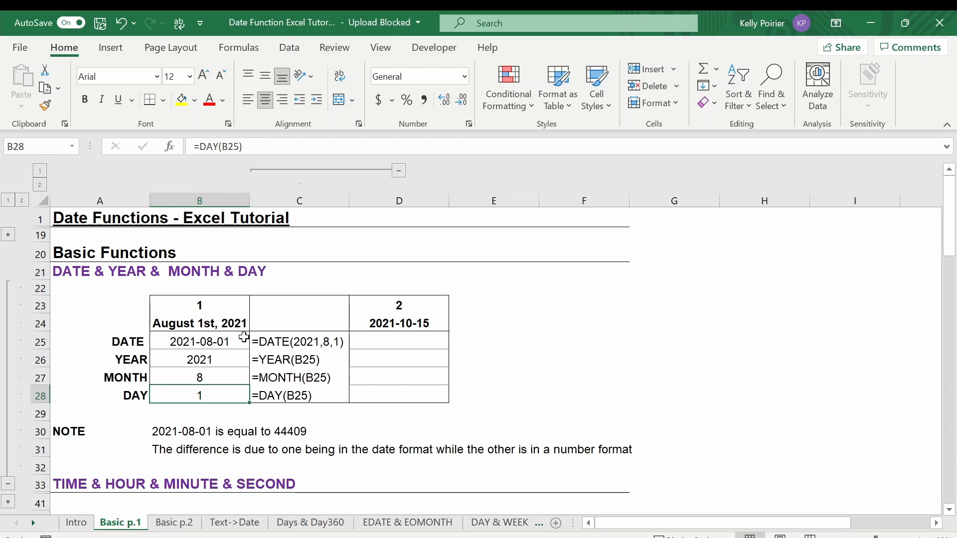
Enter =YEAR(D24) in D26 to extract the year of the second example date
{"action": "left_click", "coordinate": [359, 361]}
{"action": "type", "text": "=YEAR("}
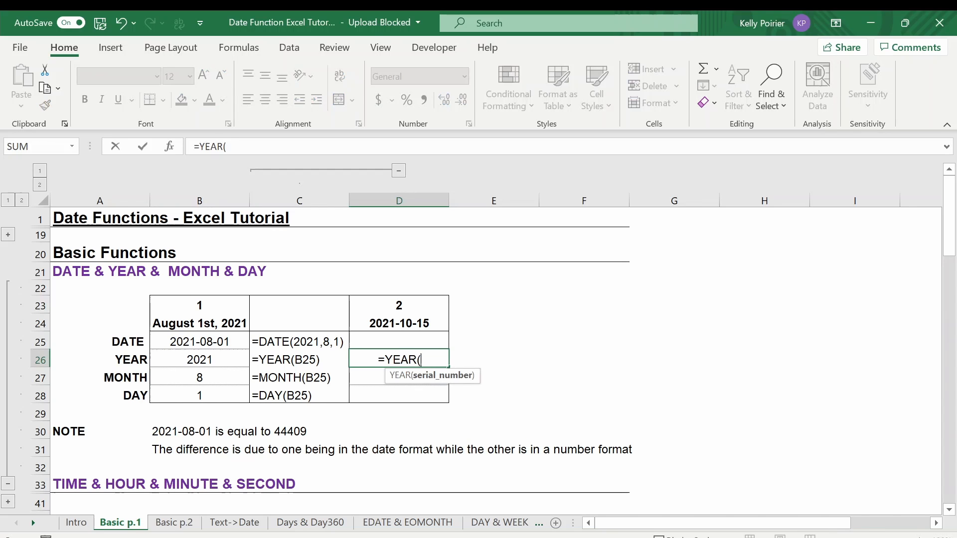
{"action": "key", "text": "Up"}
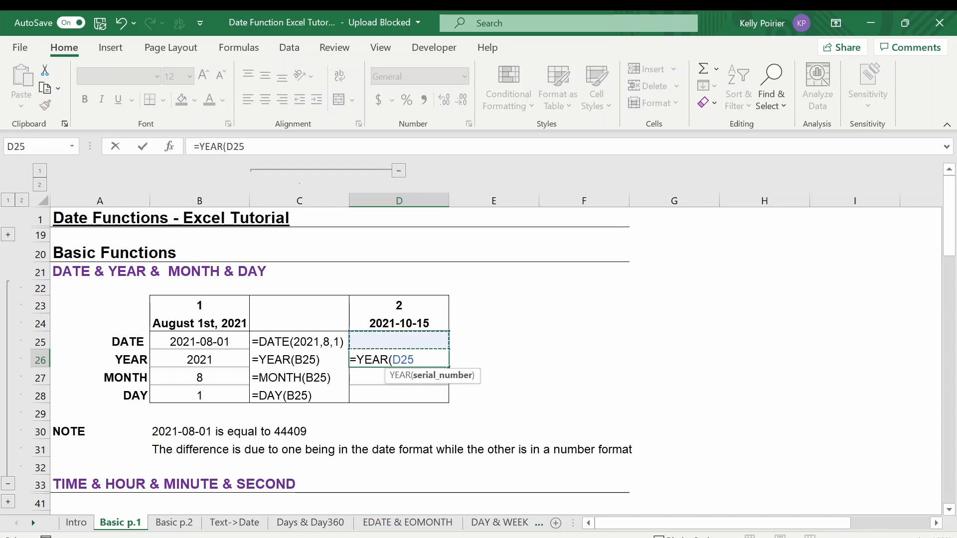
{"action": "key", "text": "Up"}
{"action": "key", "text": "Return"}
Enter =MONTH(D24) in D27 to extract the month of the second example date
{"action": "type", "text": "=MONTH("}
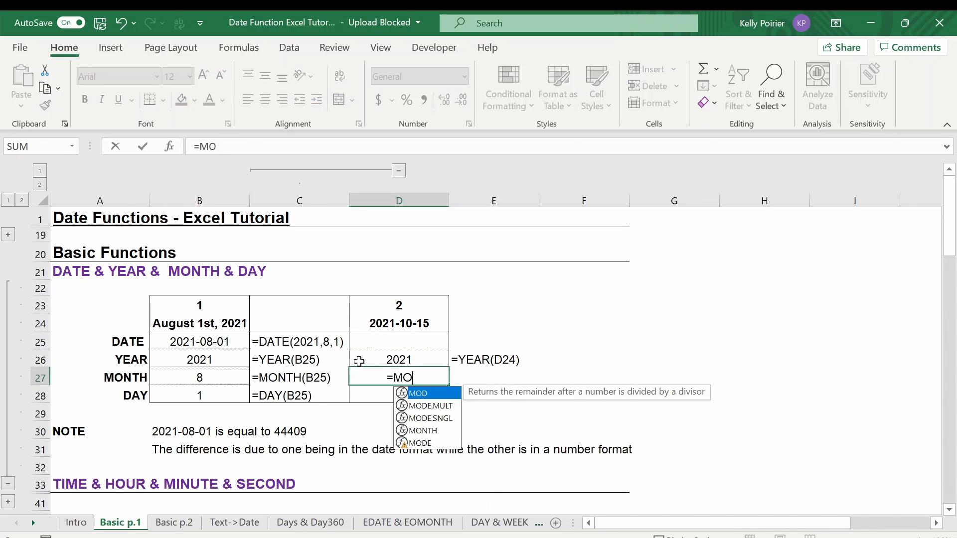
{"action": "key", "text": "Up"}
{"action": "key", "text": "Up"}
{"action": "key", "text": "Up"}
{"action": "type", "text": ")"}
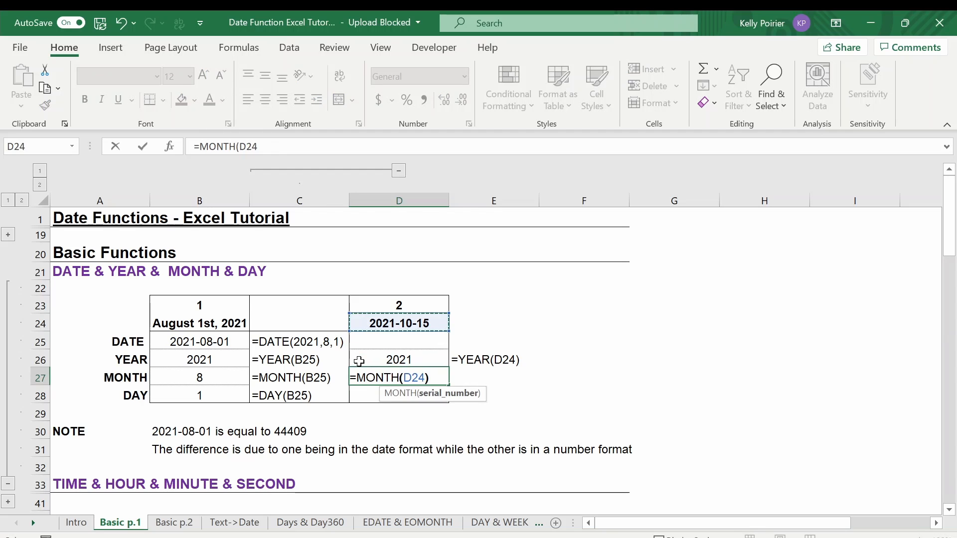
{"action": "key", "text": "Return"}
Enter =DAY(D24) in D28 to extract the day of the second example date
{"action": "type", "text": "=DAY("}
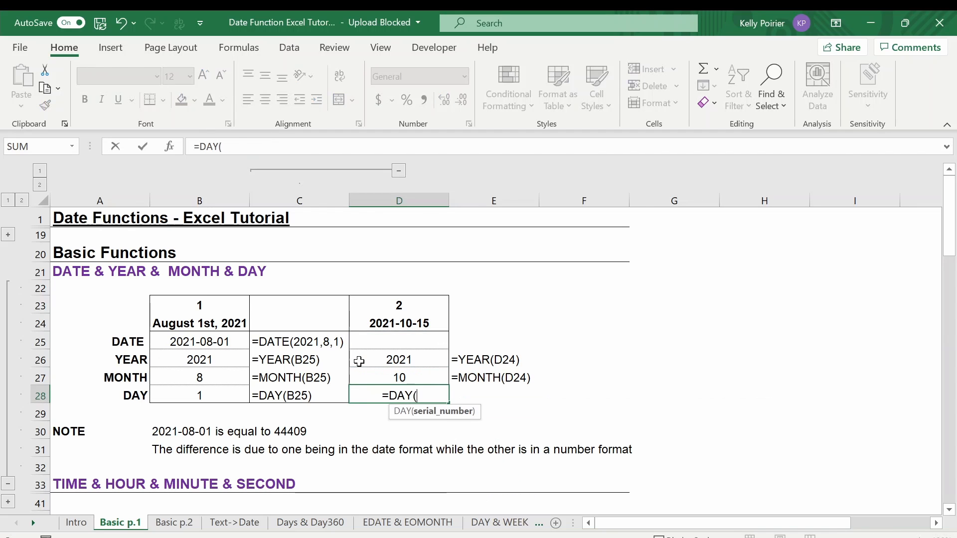
{"action": "key", "text": "Up"}
{"action": "key", "text": "Up"}
{"action": "key", "text": "Up"}
{"action": "key", "text": "Up"}
{"action": "type", "text": ")"}
{"action": "key", "text": "Return"}
Enter =DATE(D26,D27,D28) in D25 to rebuild the second date from its year, month and day cells
{"action": "key", "text": "Up"}
{"action": "key", "text": "Up"}
{"action": "key", "text": "Up"}
{"action": "key", "text": "Up"}
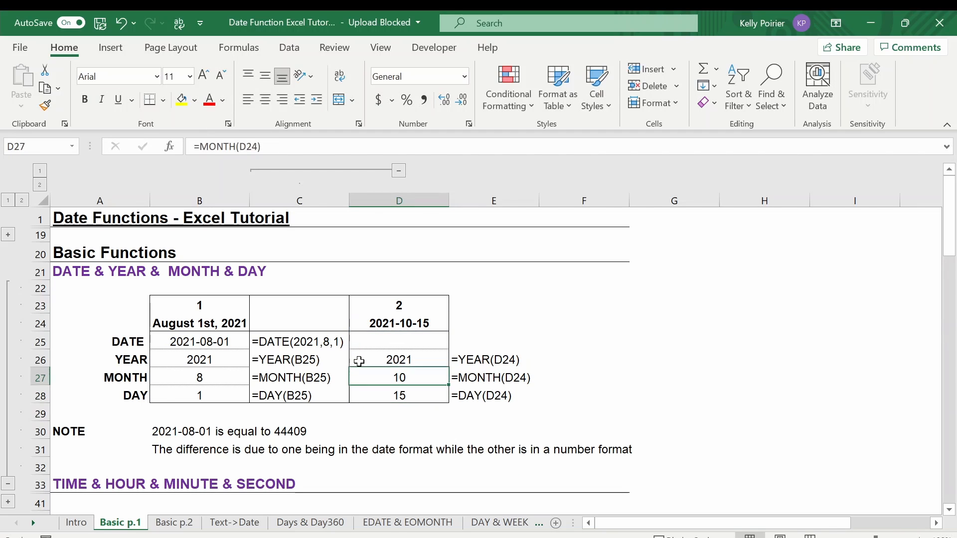
{"action": "type", "text": "=DATE("}
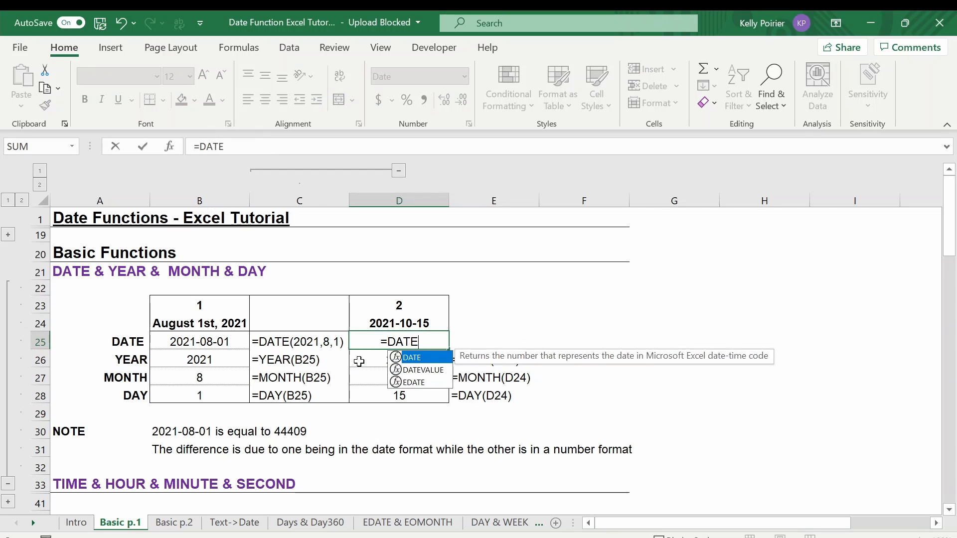
{"action": "key", "text": "Down"}
{"action": "type", "text": ","}
{"action": "key", "text": "Down"}
{"action": "key", "text": "Down"}
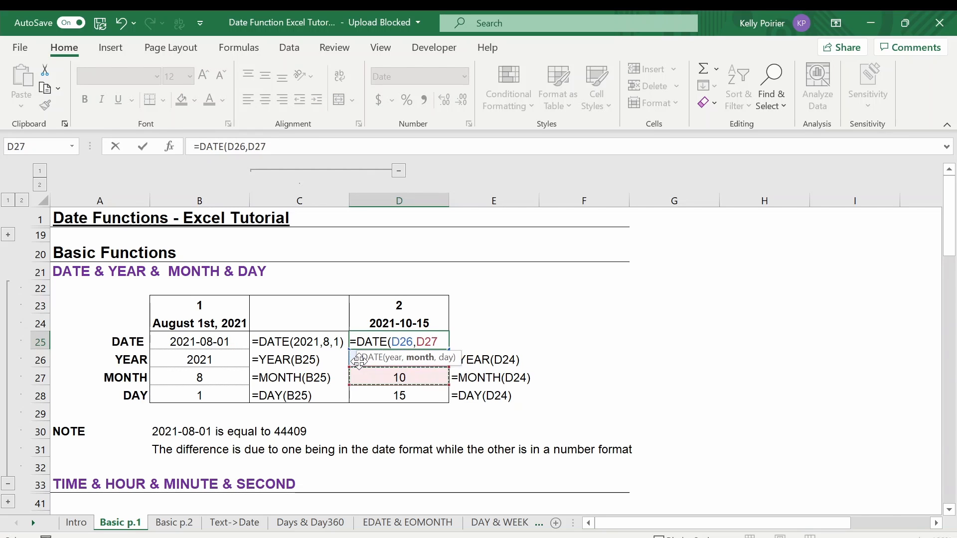
{"action": "type", "text": ","}
{"action": "key", "text": "Down"}
{"action": "key", "text": "Down"}
{"action": "key", "text": "Down"}
{"action": "type", "text": ")"}
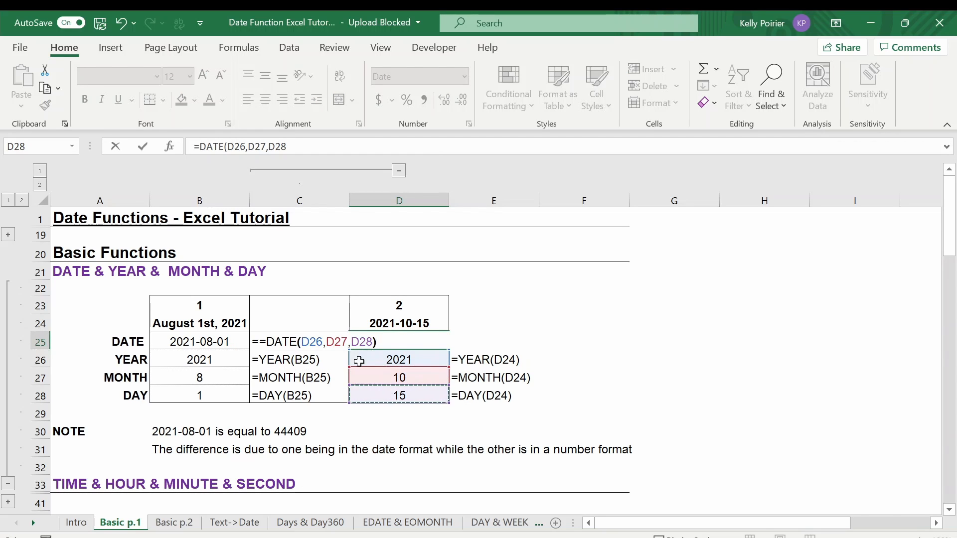
{"action": "key", "text": "ctrl+Return"}
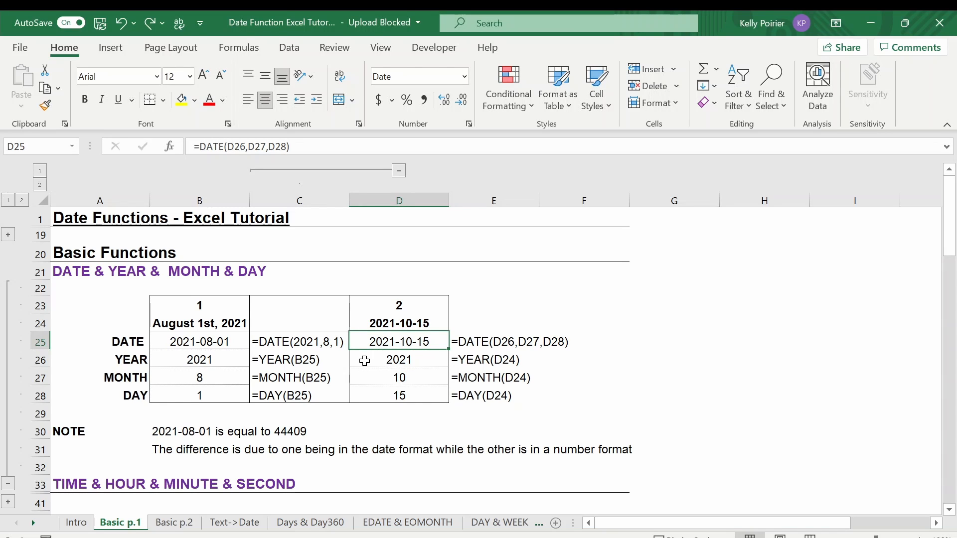
Review the note in row 30 and the available number formats, leaving the format unchanged
{"action": "left_click", "coordinate": [133, 432]}
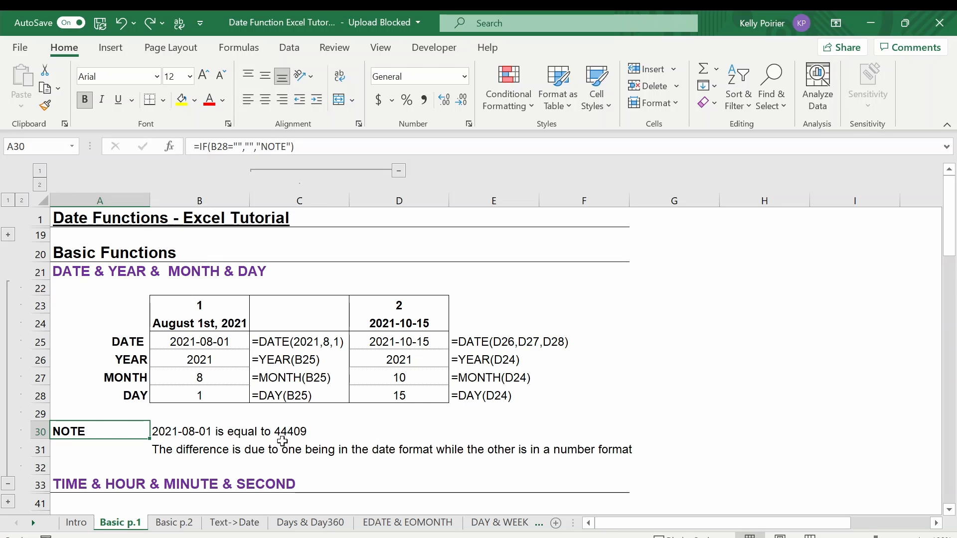
{"action": "left_click", "coordinate": [464, 78]}
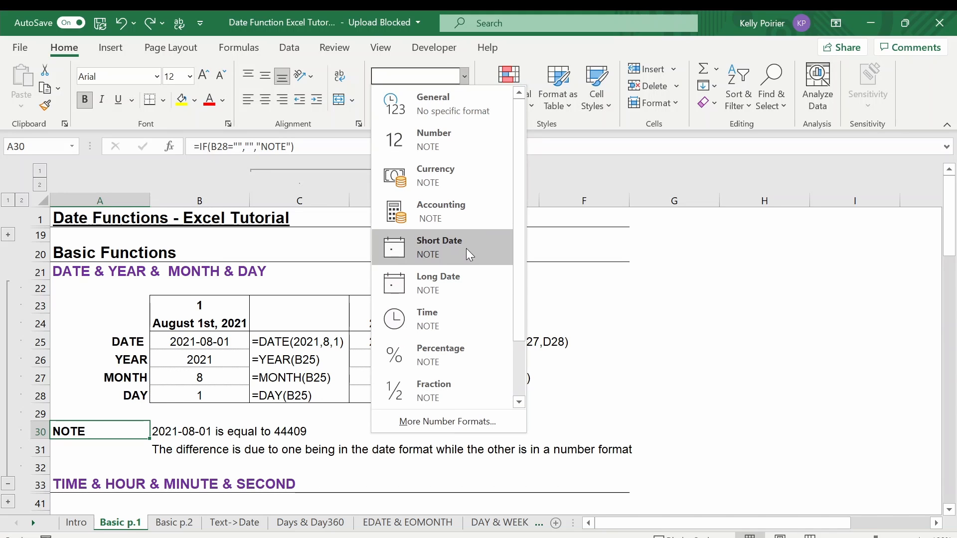
{"action": "scroll", "coordinate": [466, 248], "scroll_direction": "down", "scroll_amount": 2}
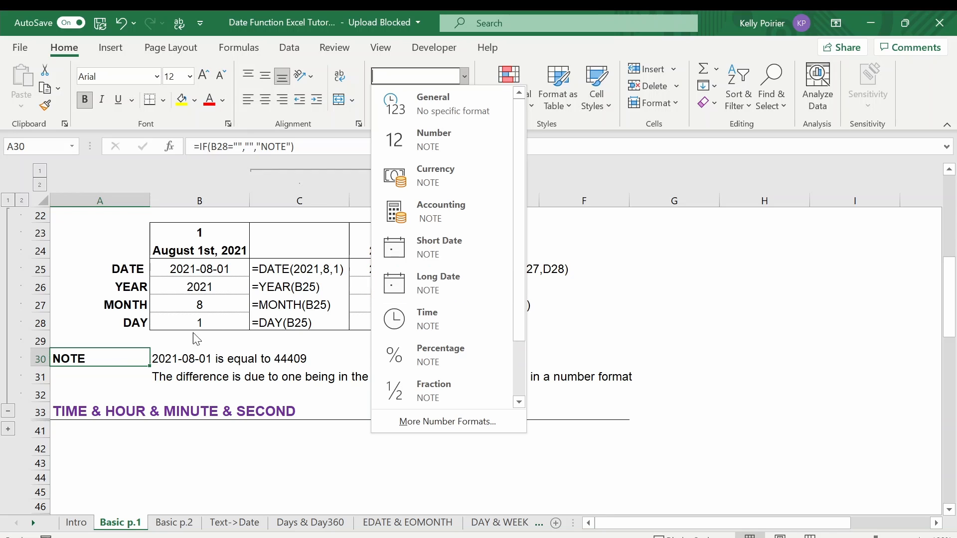
{"action": "left_click", "coordinate": [11, 432]}
Expand the TIME & HOUR & MINUTE & SECOND section, collapse the date section above it and select the TIME label in A37
{"action": "left_click", "coordinate": [11, 432]}
{"action": "scroll", "coordinate": [10, 399], "scroll_direction": "down", "scroll_amount": 4}
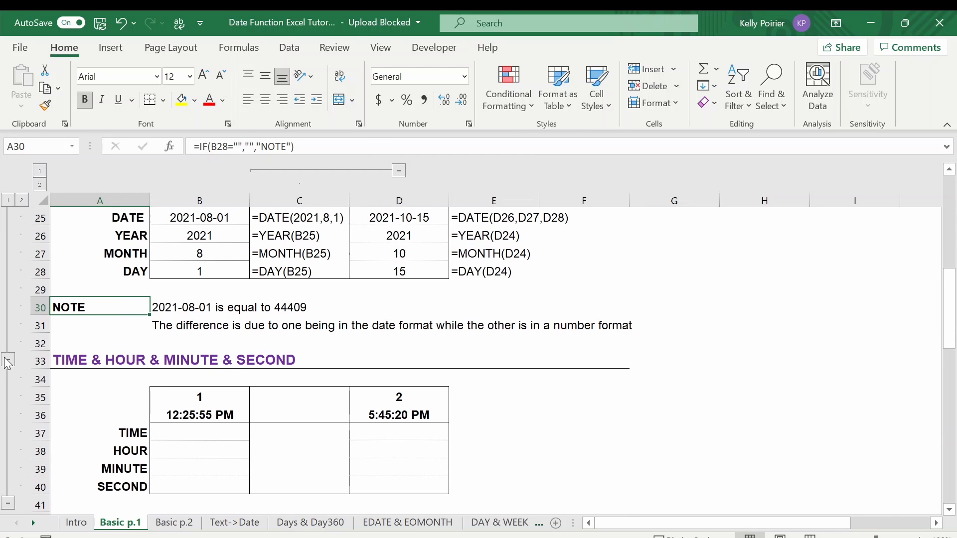
{"action": "left_click", "coordinate": [104, 293]}
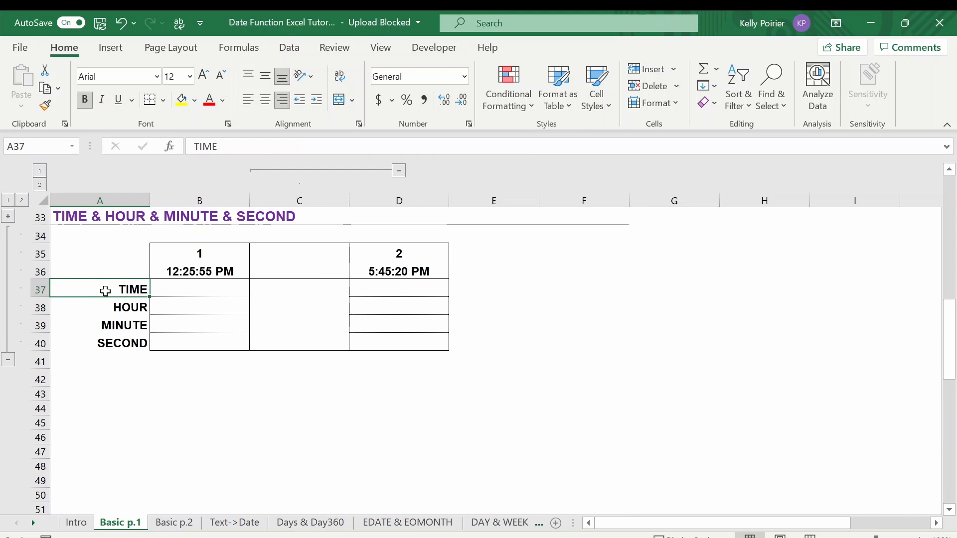
Enter =TIME(12,25,55) in B37 to build the first example time
{"action": "left_click", "coordinate": [159, 291]}
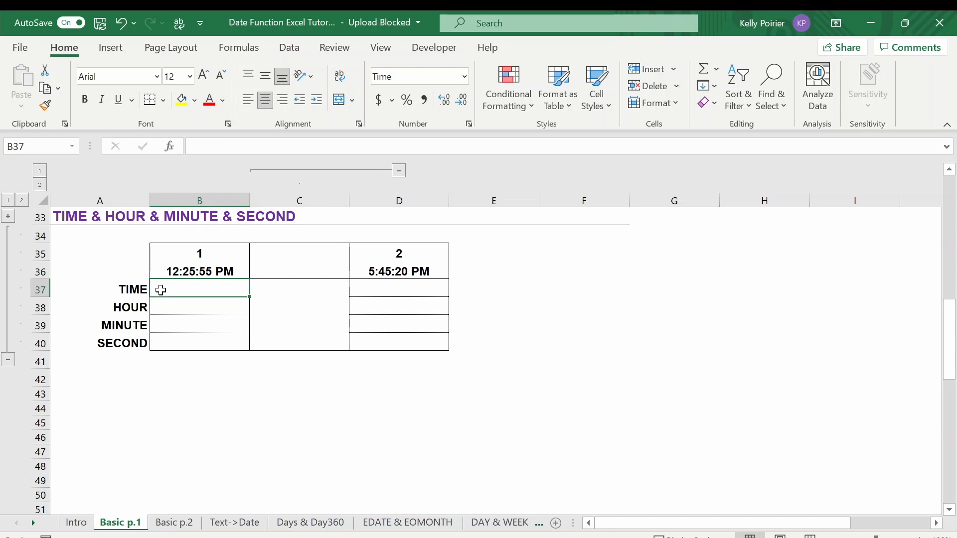
{"action": "type", "text": "=TIM"}
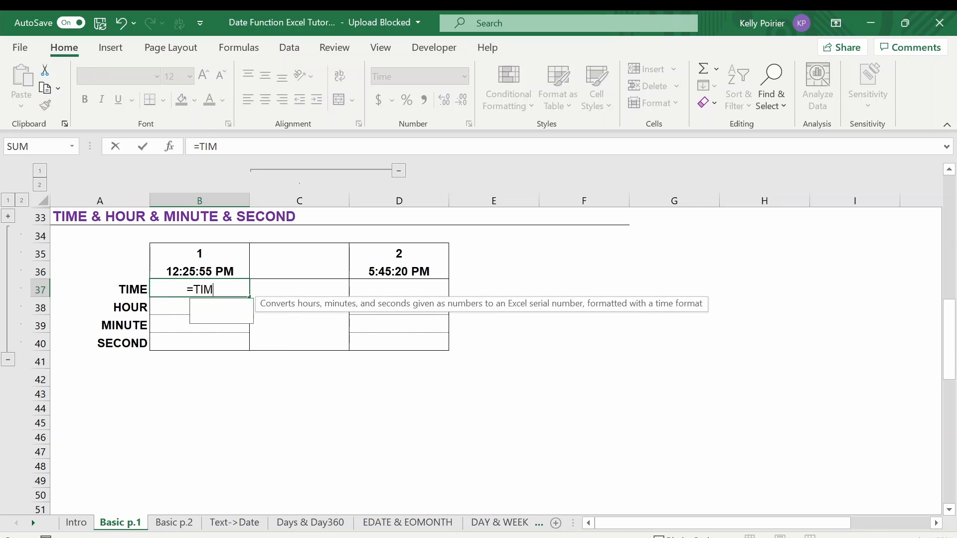
{"action": "type", "text": "E(12,"}
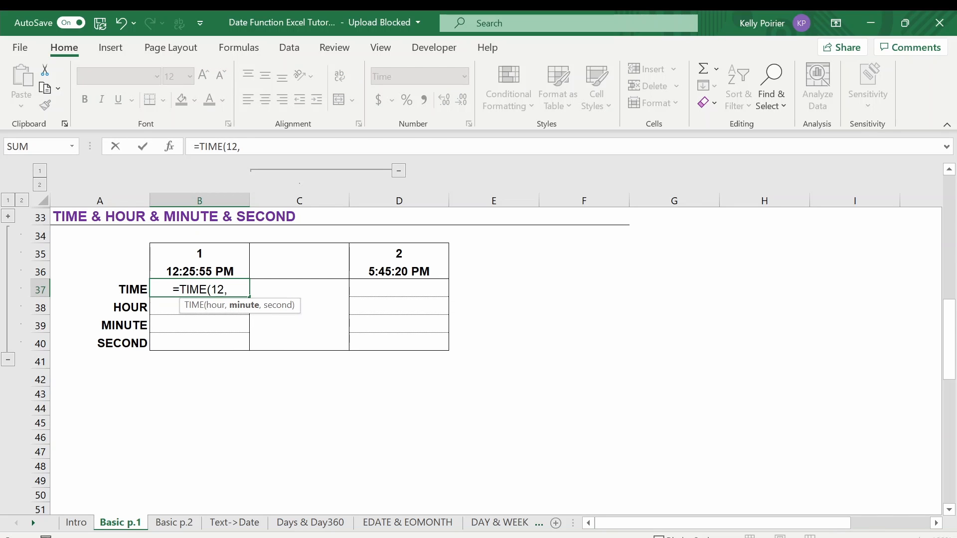
{"action": "type", "text": "25,"}
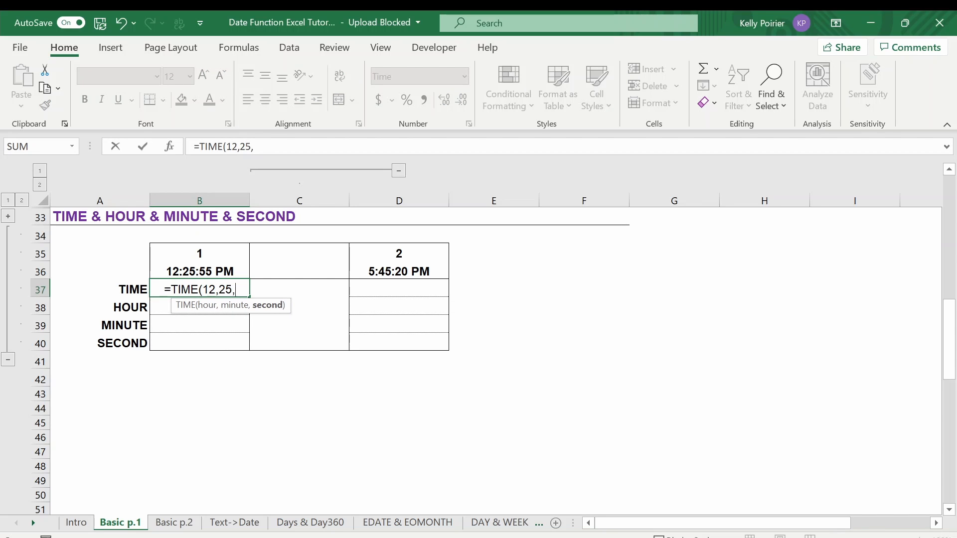
{"action": "type", "text": "55"}
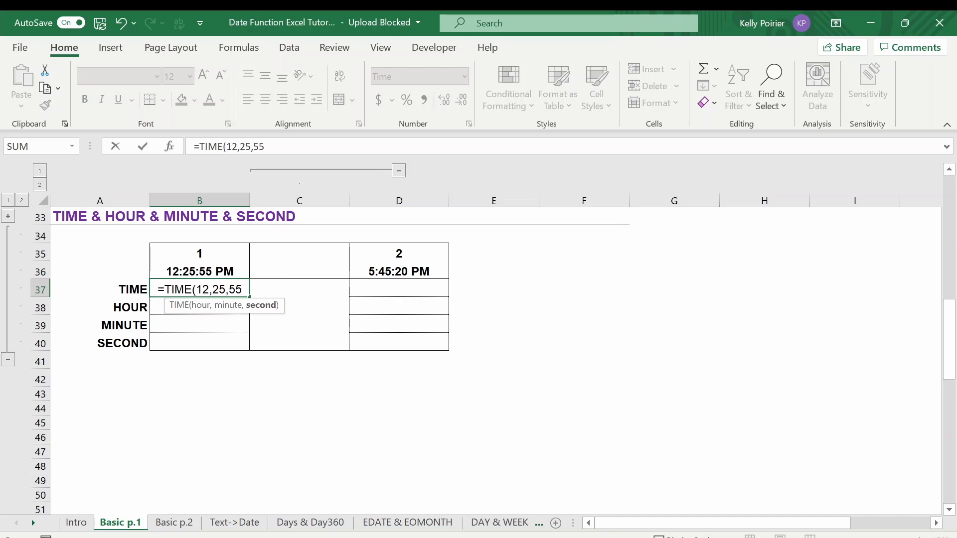
{"action": "type", "text": ")"}
{"action": "key", "text": "Return"}
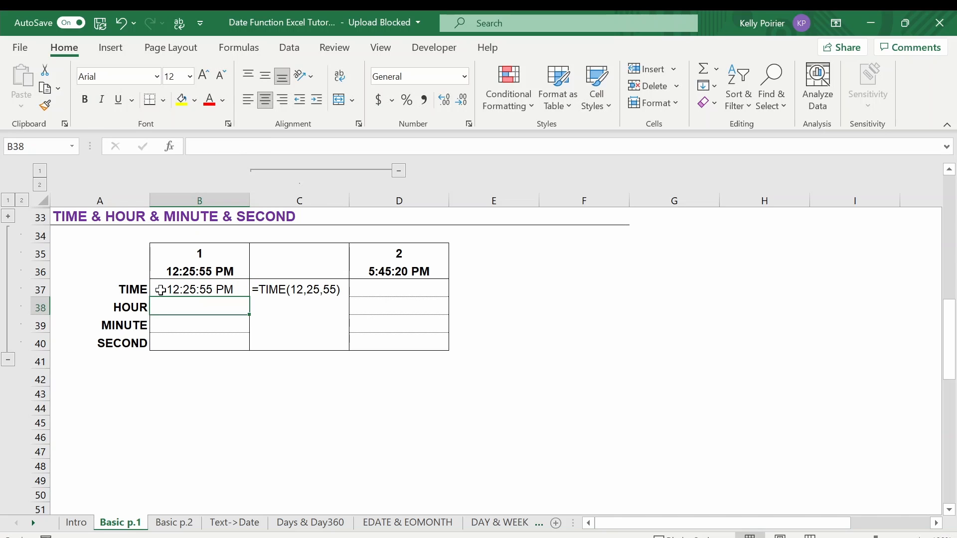
Enter =HOUR(B37) in B38 to extract the hour of the first example time
{"action": "type", "text": "=HO"}
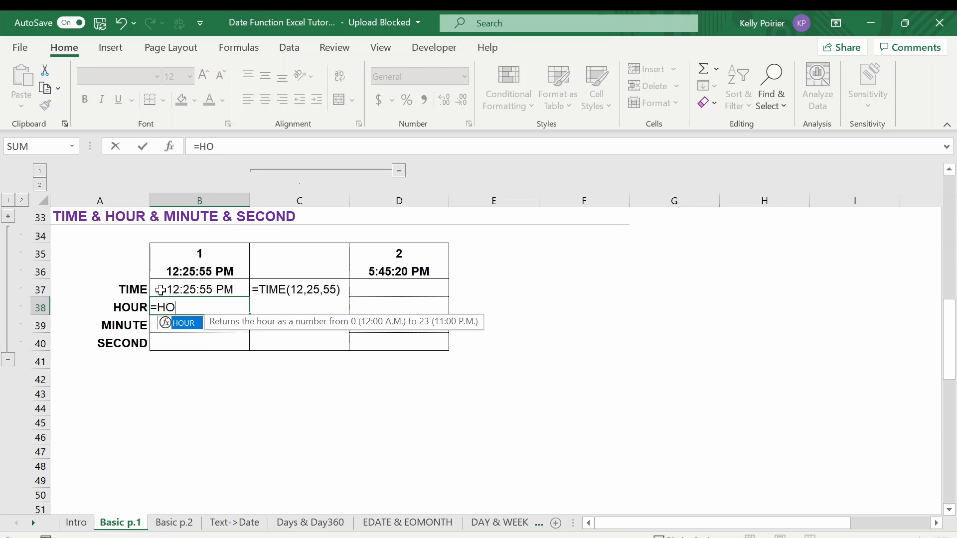
{"action": "type", "text": "UR("}
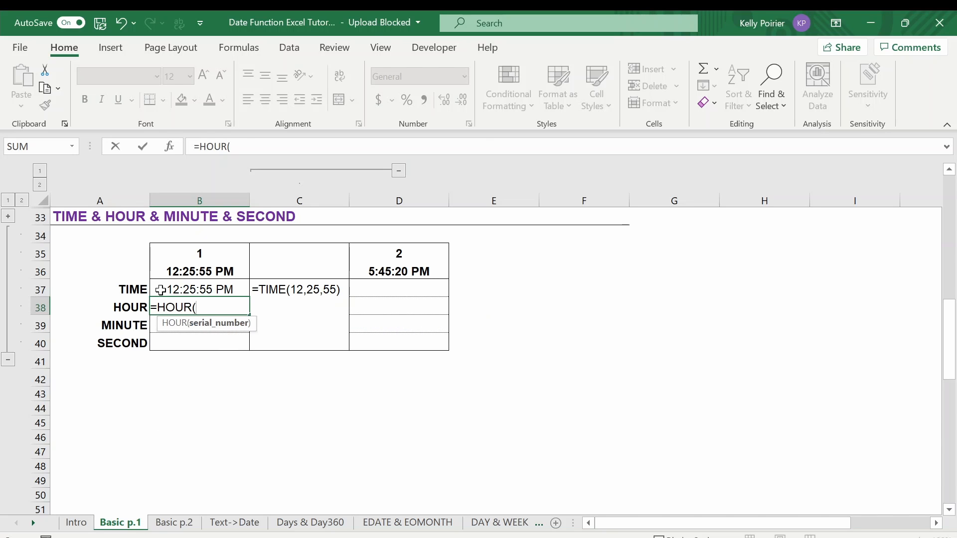
{"action": "left_click", "coordinate": [161, 290]}
{"action": "type", "text": ")"}
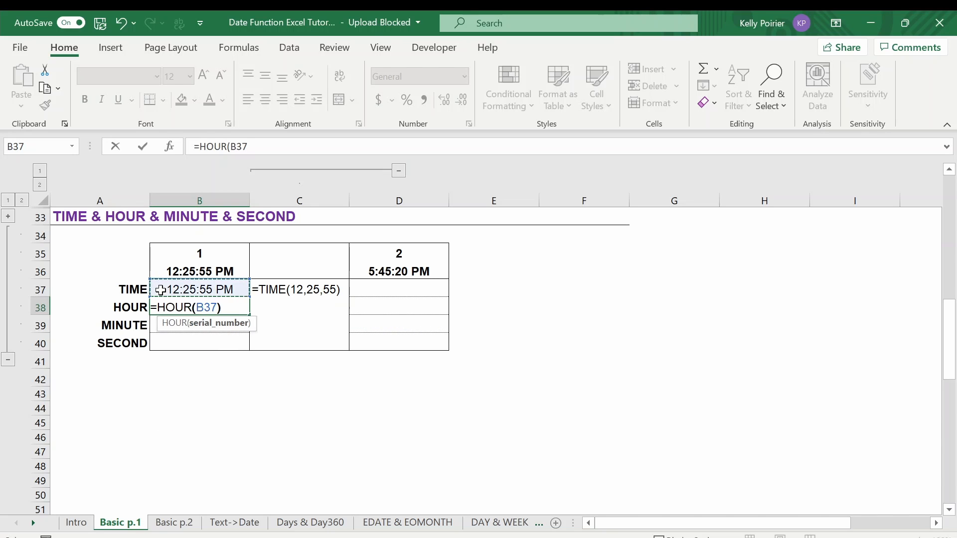
{"action": "key", "text": "Return"}
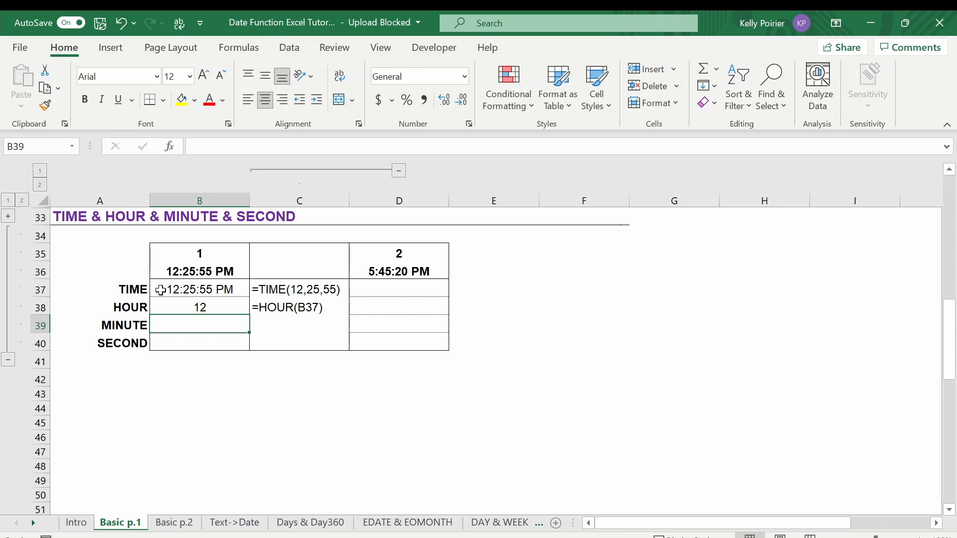
Enter =MINUTE(B37) in B39 to extract the minutes of the first example time
{"action": "type", "text": "=M"}
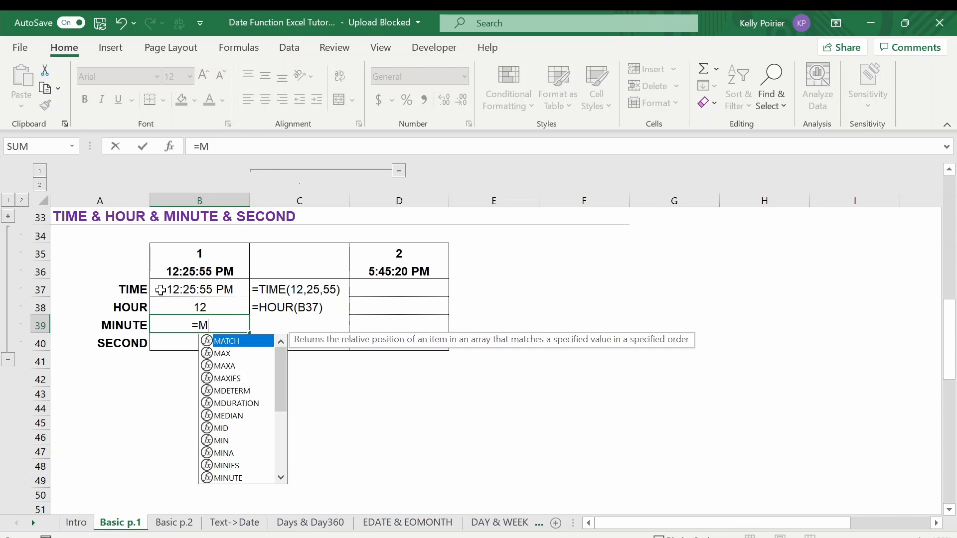
{"action": "type", "text": "INUTE("}
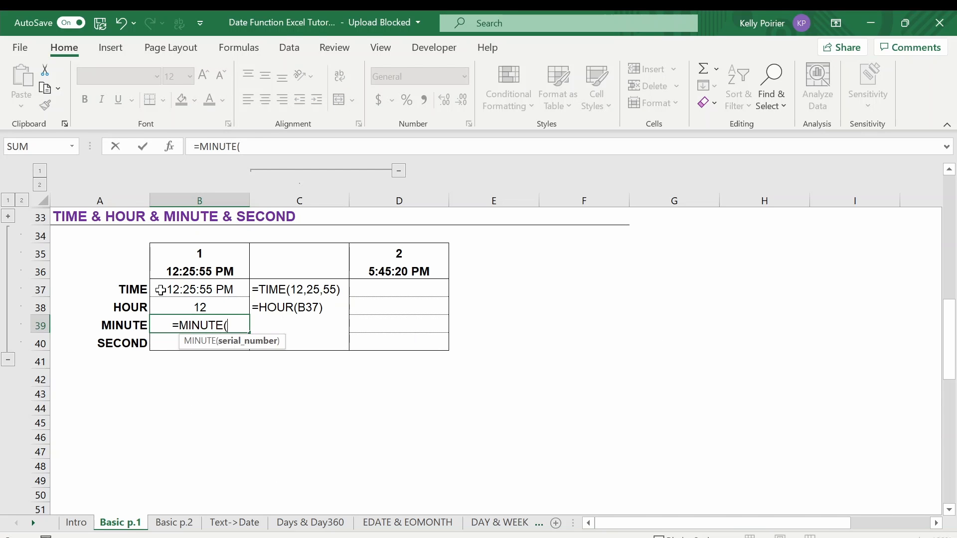
{"action": "left_click", "coordinate": [161, 291]}
{"action": "type", "text": ")"}
{"action": "key", "text": "Return"}
Enter =SECOND(B37) in B40 to extract the seconds of the first example time
{"action": "type", "text": "=S"}
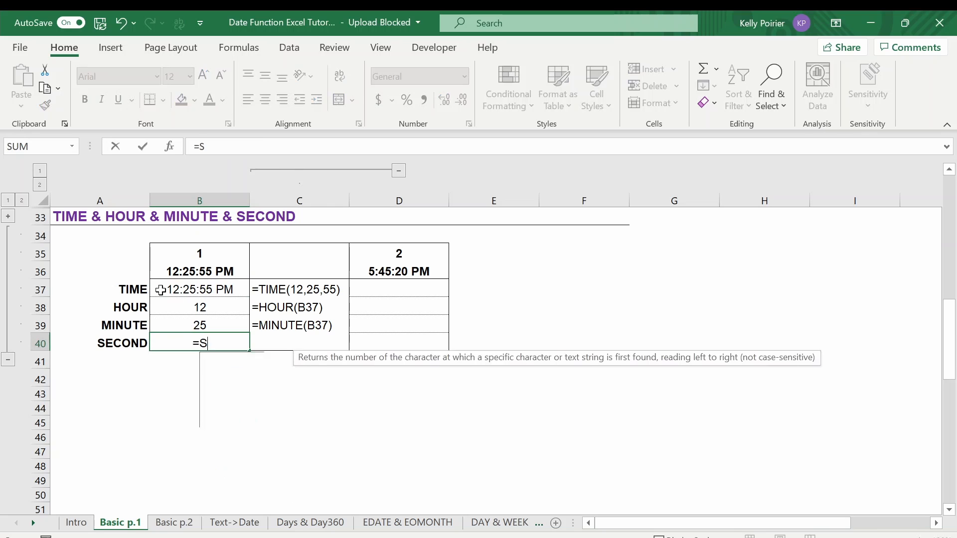
{"action": "type", "text": "ECOND("}
{"action": "key", "text": "Up"}
{"action": "key", "text": "Up"}
{"action": "key", "text": "Up"}
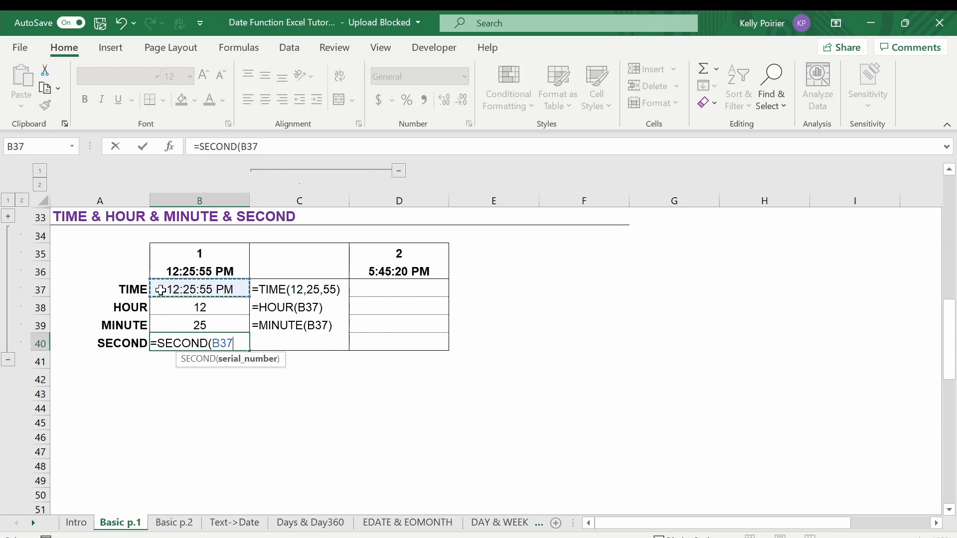
{"action": "type", "text": ")"}
{"action": "key", "text": "Return"}
{"action": "key", "text": "Up"}
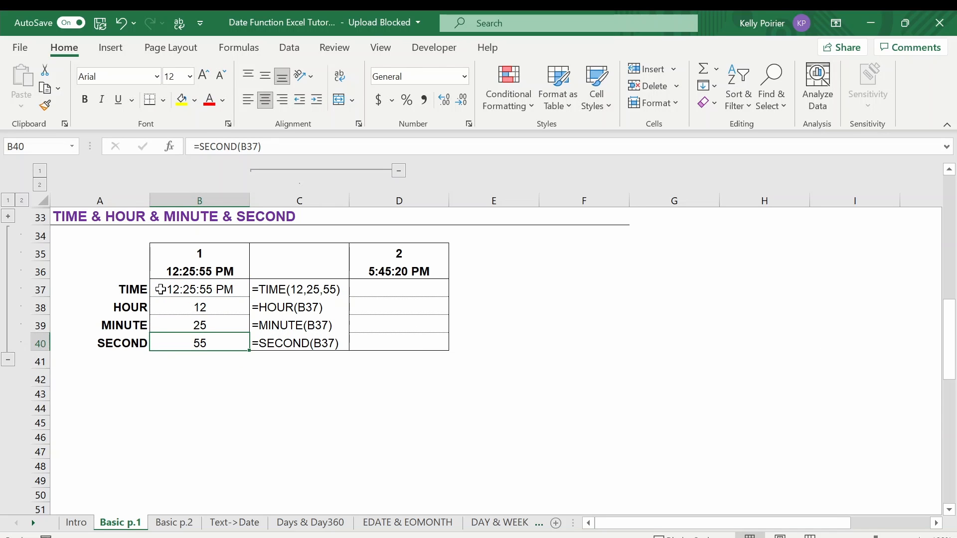
Enter =HOUR(D36) in D38 to extract the hour of the second example time
{"action": "left_click", "coordinate": [355, 307]}
{"action": "type", "text": "=HOU"}
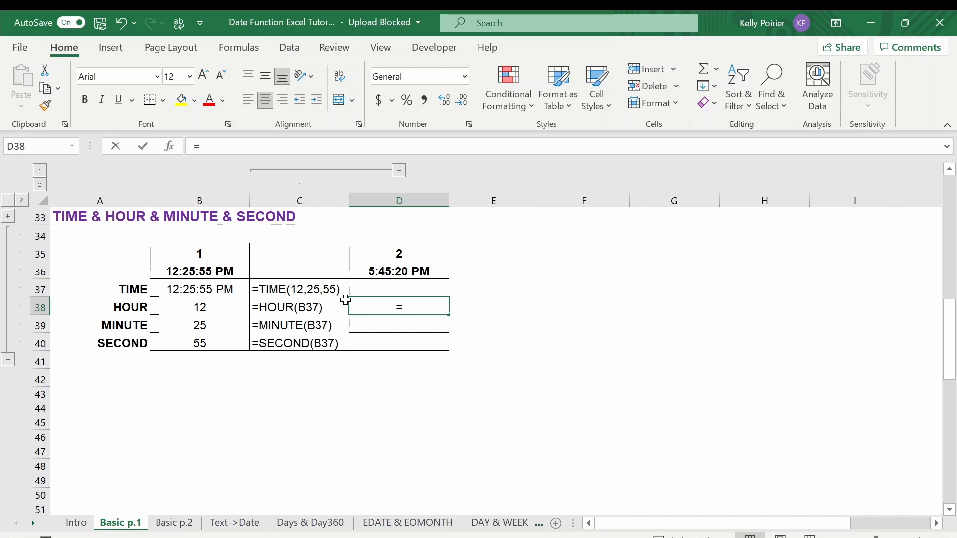
{"action": "key", "text": "Tab"}
{"action": "key", "text": "Up"}
{"action": "key", "text": "Up"}
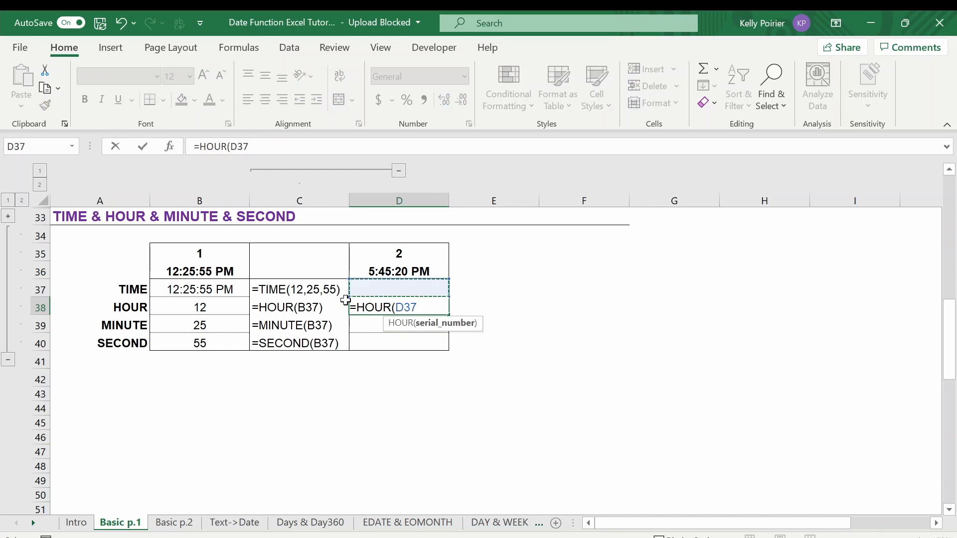
{"action": "key", "text": "Return"}
Enter =MINUTE(D36) in D39 to extract the minutes of the second example time
{"action": "type", "text": "=MINUTE"}
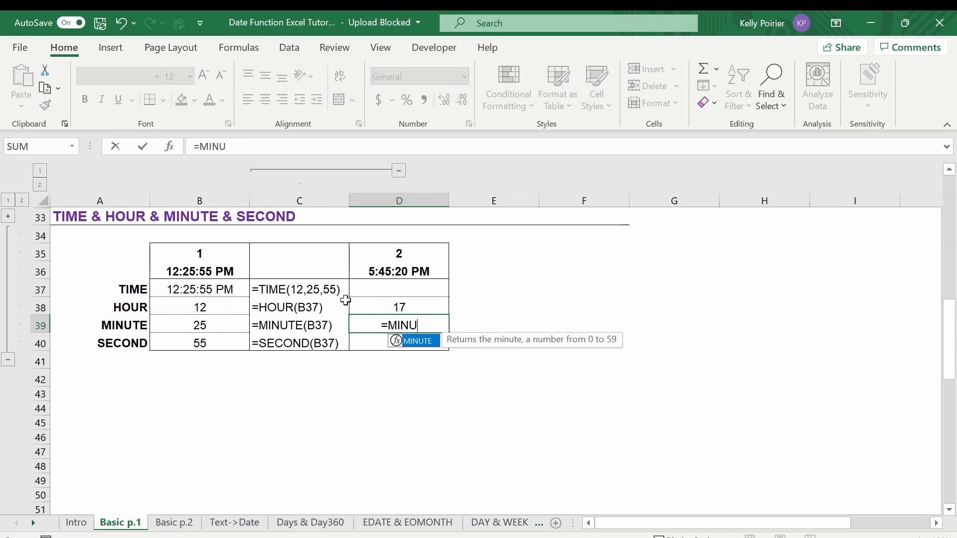
{"action": "key", "text": "Tab"}
{"action": "key", "text": "Up"}
{"action": "key", "text": "Up"}
{"action": "key", "text": "Up"}
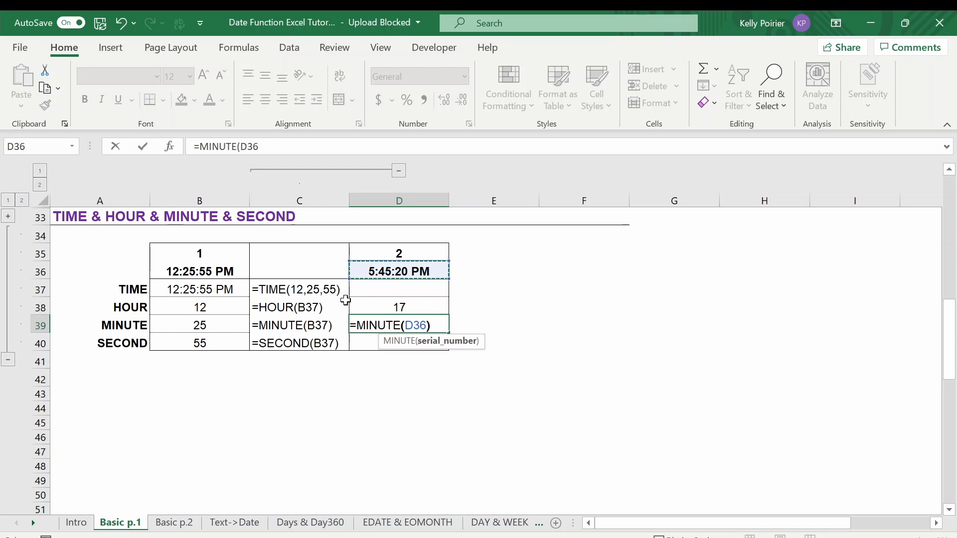
{"action": "key", "text": "Return"}
Enter =SECOND(D36) in D40 to extract the seconds of the second example time
{"action": "type", "text": "=SECOND"}
{"action": "key", "text": "Tab"}
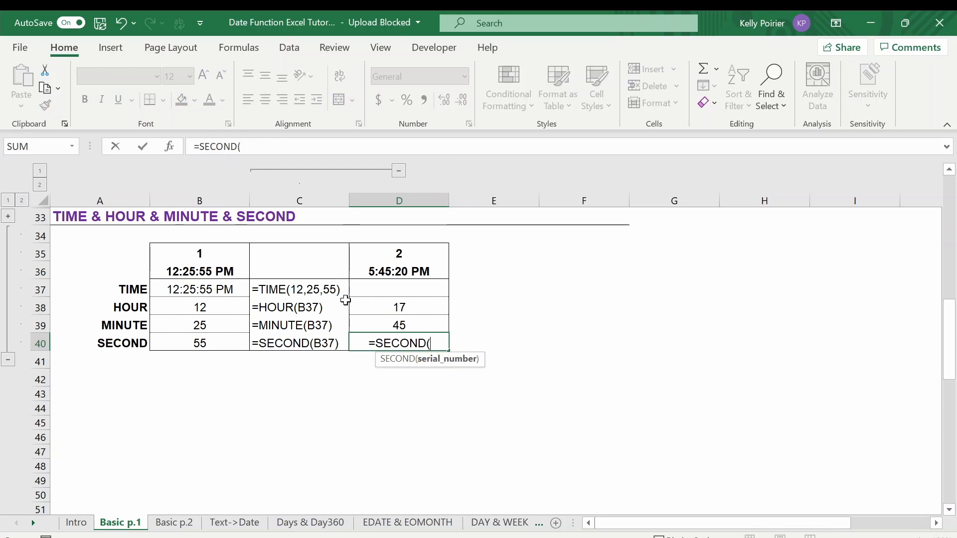
{"action": "key", "text": "Up"}
{"action": "key", "text": "Up"}
{"action": "key", "text": "Up"}
{"action": "key", "text": "Up"}
{"action": "key", "text": "Return"}
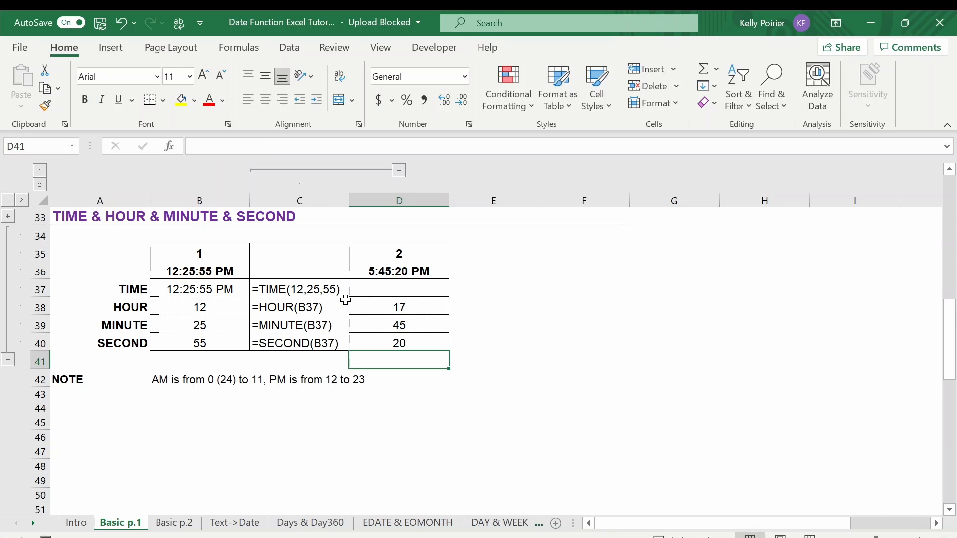
Enter =TIME(D38,D39,D40) in D37 to rebuild the second time from its hour, minute and second cells
{"action": "key", "text": "Up"}
{"action": "key", "text": "Up"}
{"action": "key", "text": "Up"}
{"action": "key", "text": "Up"}
{"action": "type", "text": "=TI"}
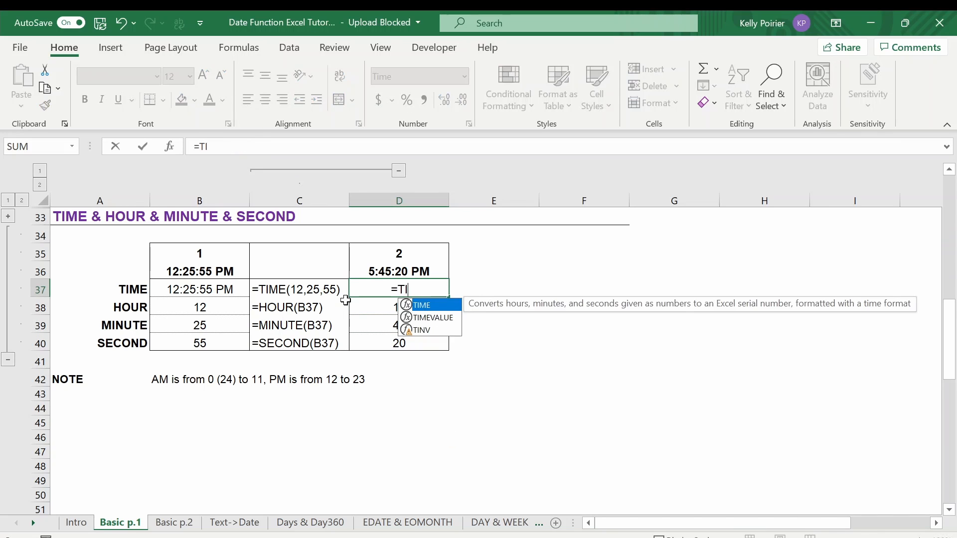
{"action": "key", "text": "Tab"}
{"action": "key", "text": "Down"}
{"action": "type", "text": ","}
{"action": "key", "text": "Down"}
{"action": "key", "text": "Down"}
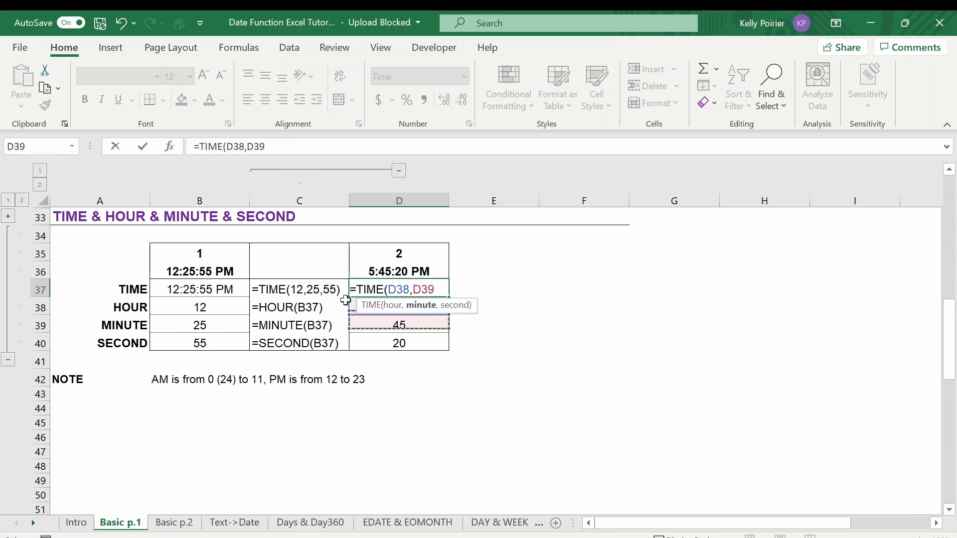
{"action": "type", "text": ","}
{"action": "key", "text": "Down"}
{"action": "key", "text": "Down"}
{"action": "key", "text": "Down"}
{"action": "key", "text": "ctrl+Return"}
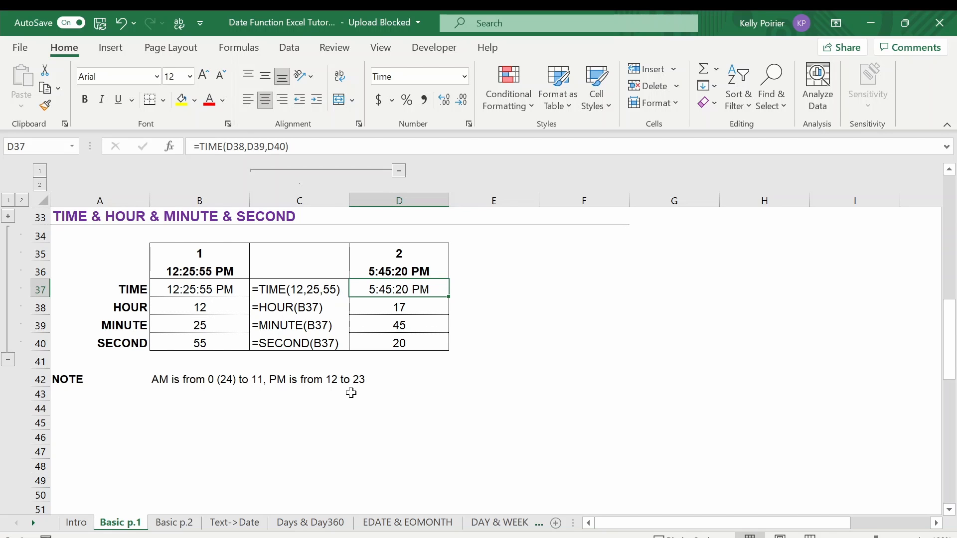
Switch to the Basic p.2 sheet and review the NOW and TODAY entries in A4 and A6
{"action": "key", "text": "ctrl+Page_Down"}
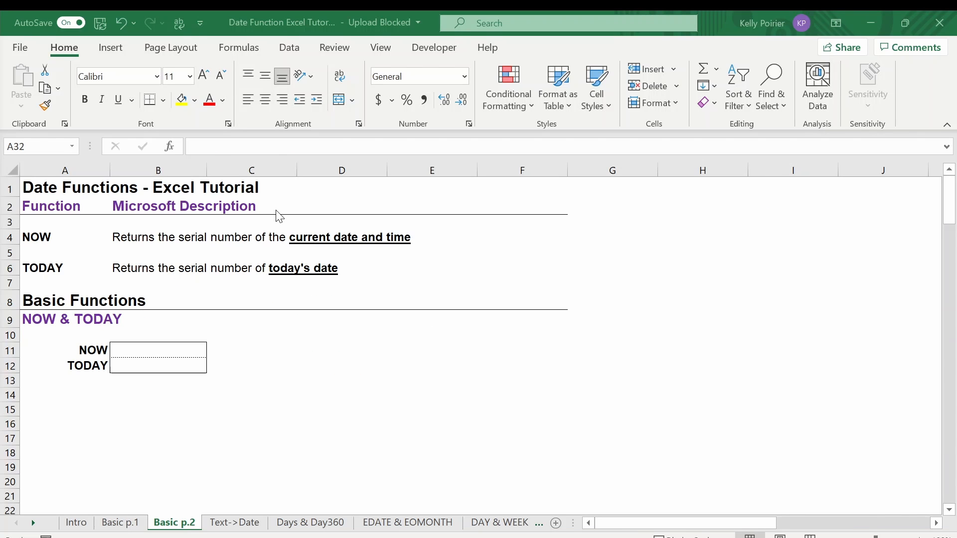
{"action": "left_click", "coordinate": [73, 239]}
{"action": "left_click", "coordinate": [75, 265]}
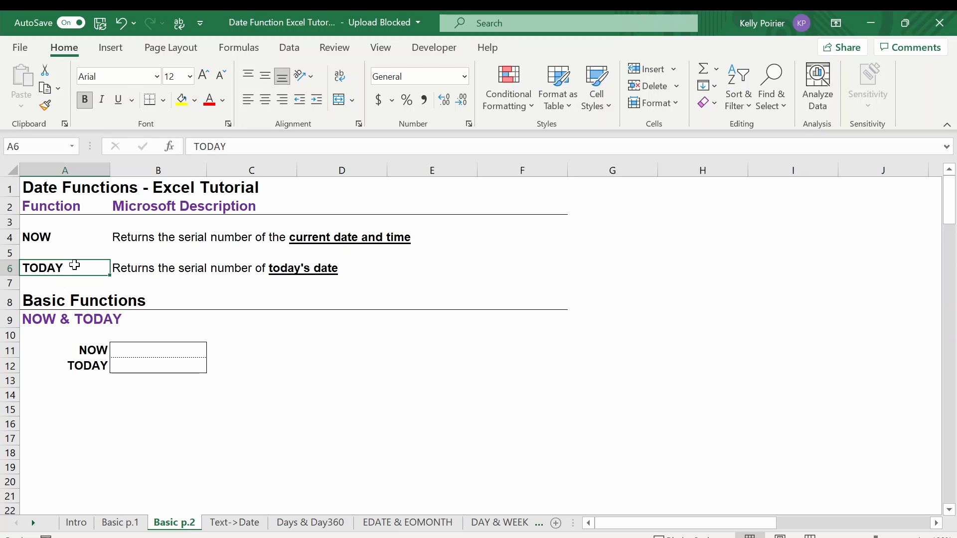
{"action": "left_click", "coordinate": [78, 240]}
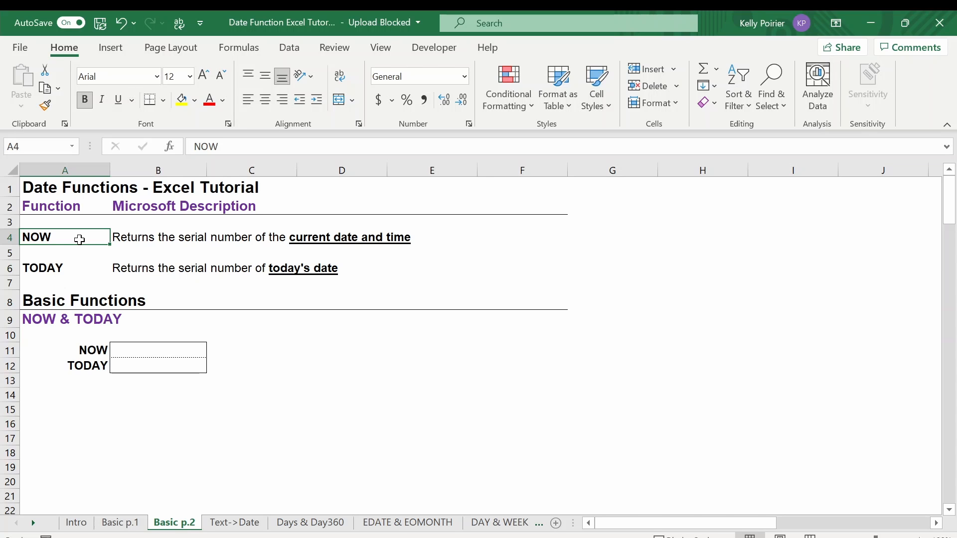
{"action": "left_click", "coordinate": [84, 268]}
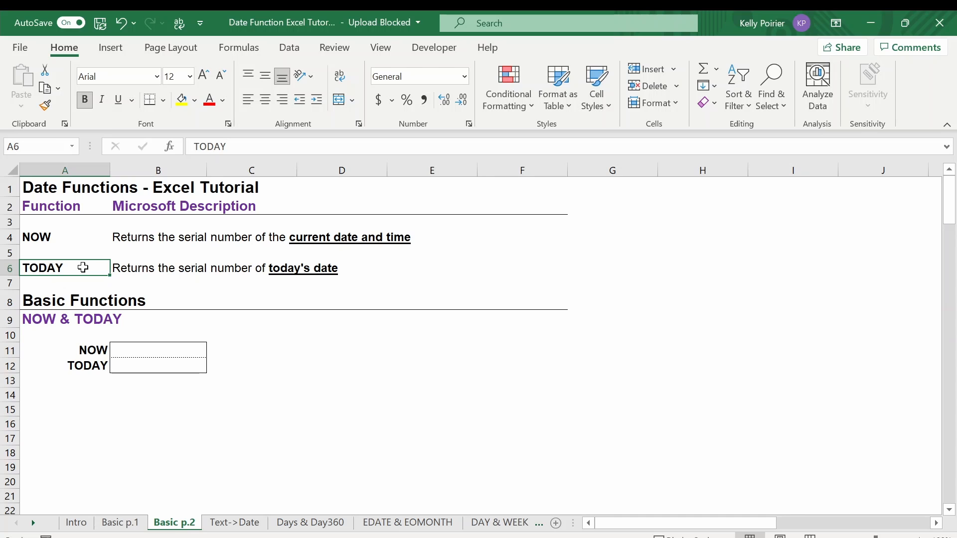
Enter =NOW() in B11 and =TODAY() in B12 of the NOW & TODAY table
{"action": "left_click", "coordinate": [126, 352]}
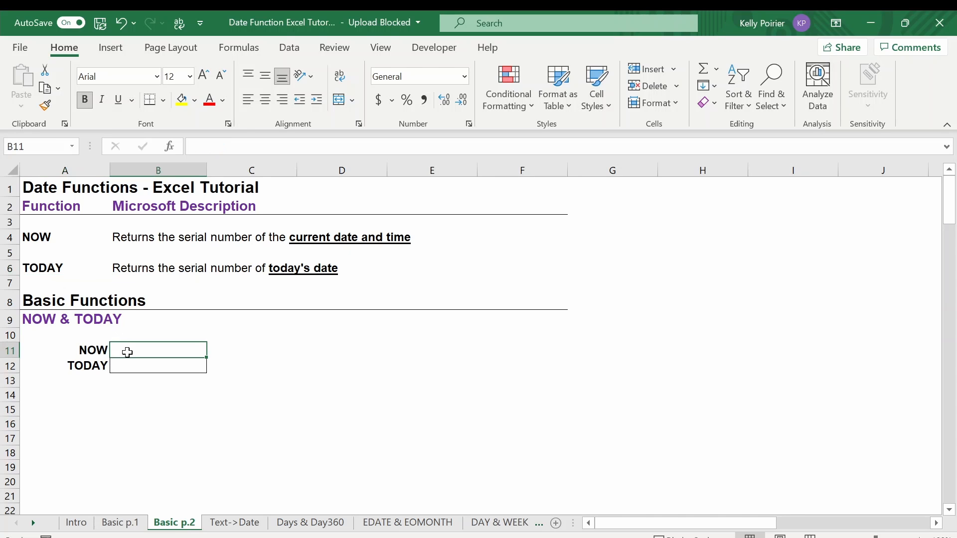
{"action": "type", "text": "=NOW()"}
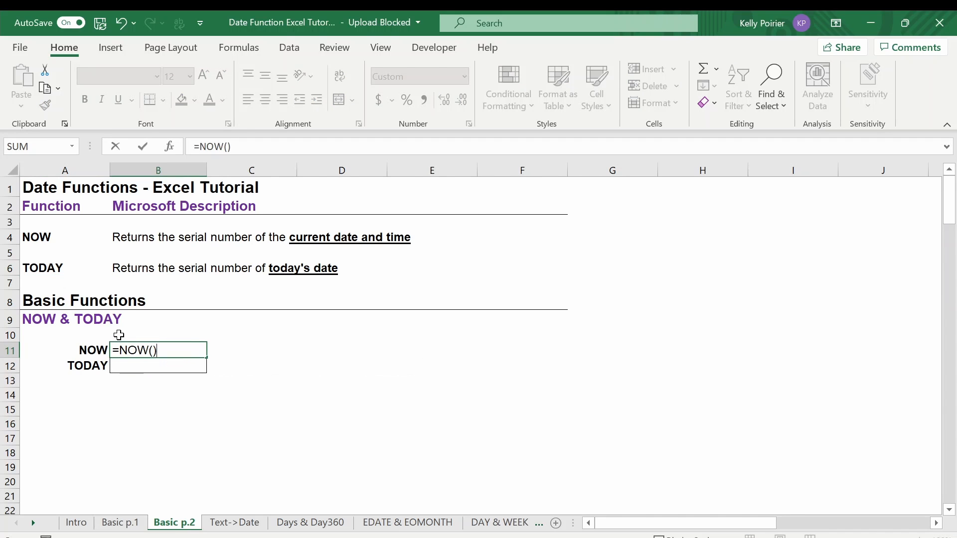
{"action": "key", "text": "Return"}
{"action": "type", "text": "=TODAY()"}
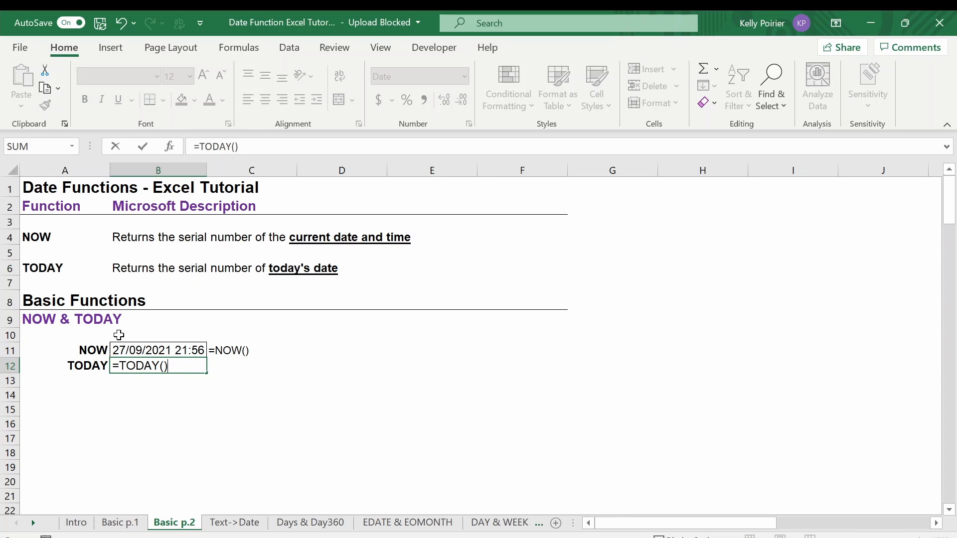
{"action": "key", "text": "Return"}
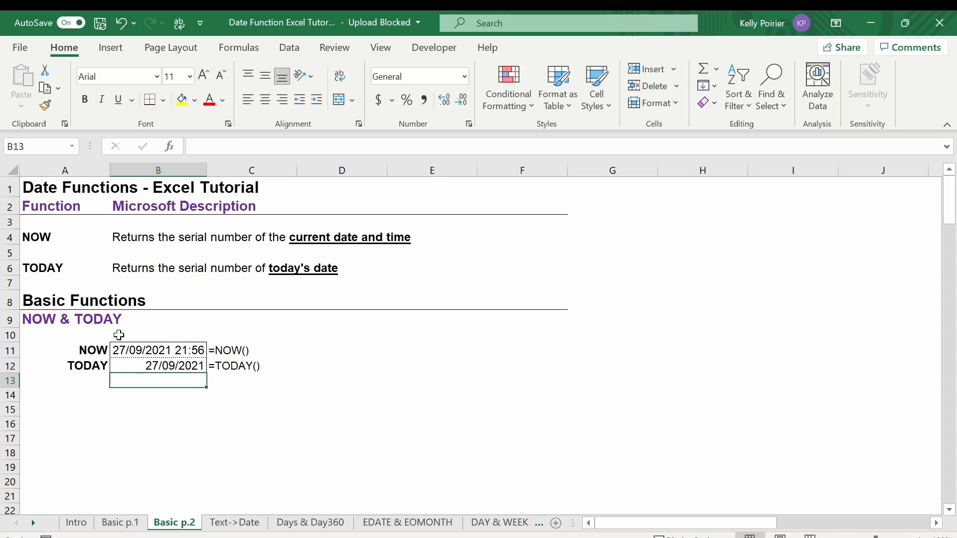
{"action": "key", "text": "Up"}
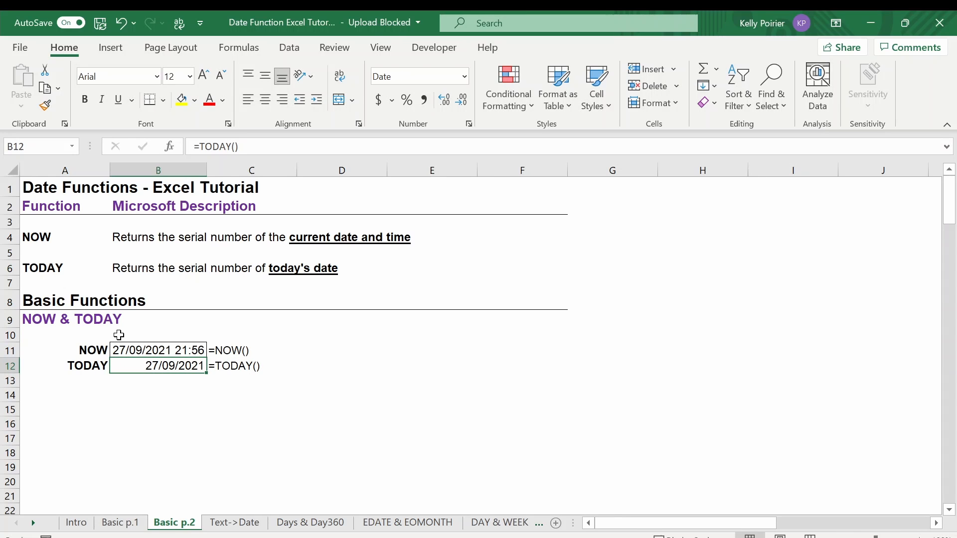
Switch to the Text->Date sheet and review the TIMEVALUE and DATEVALUE entries in A6 and A4
{"action": "key", "text": "ctrl+Page_Down"}
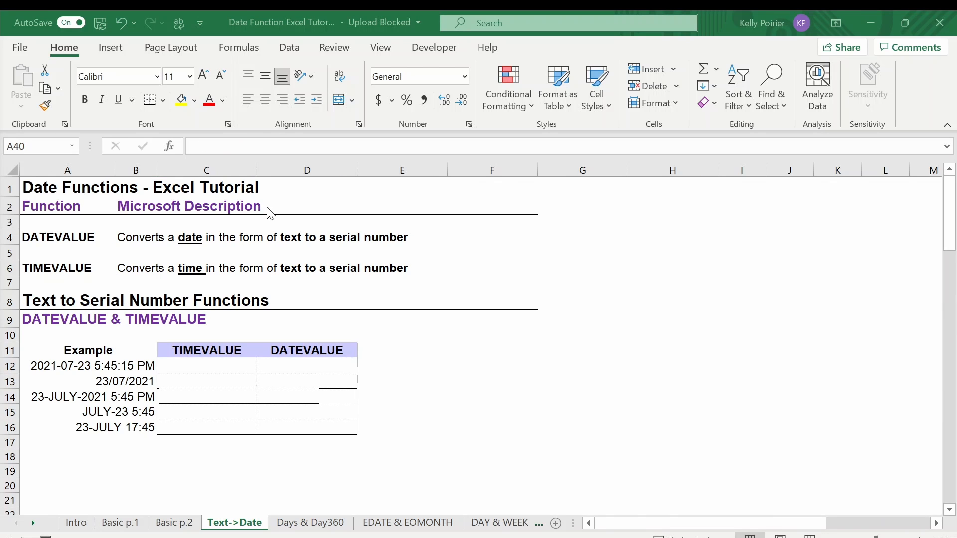
{"action": "left_click", "coordinate": [100, 268]}
{"action": "left_click", "coordinate": [103, 241]}
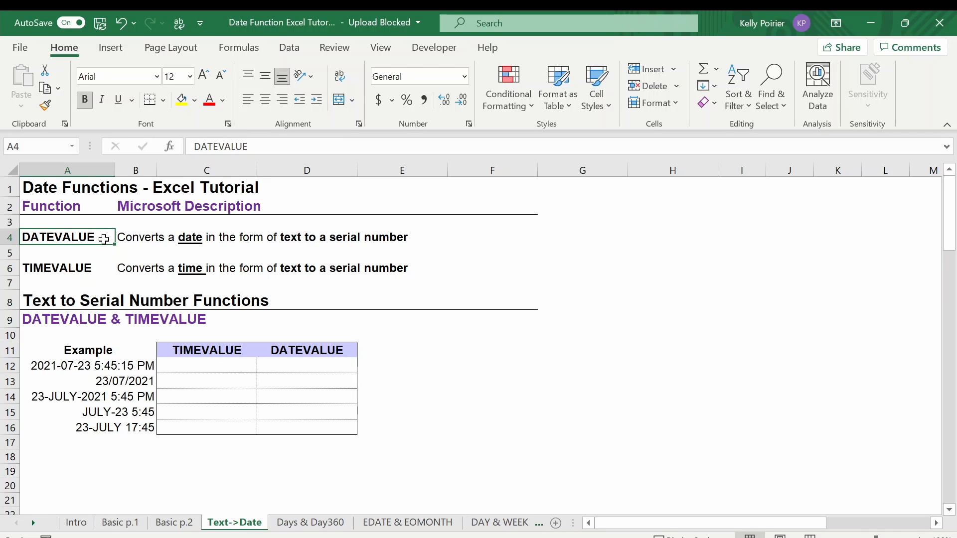
Enter =TIMEVALUE(A12) in C12 to convert the first example's text to a time
{"action": "left_click", "coordinate": [103, 269]}
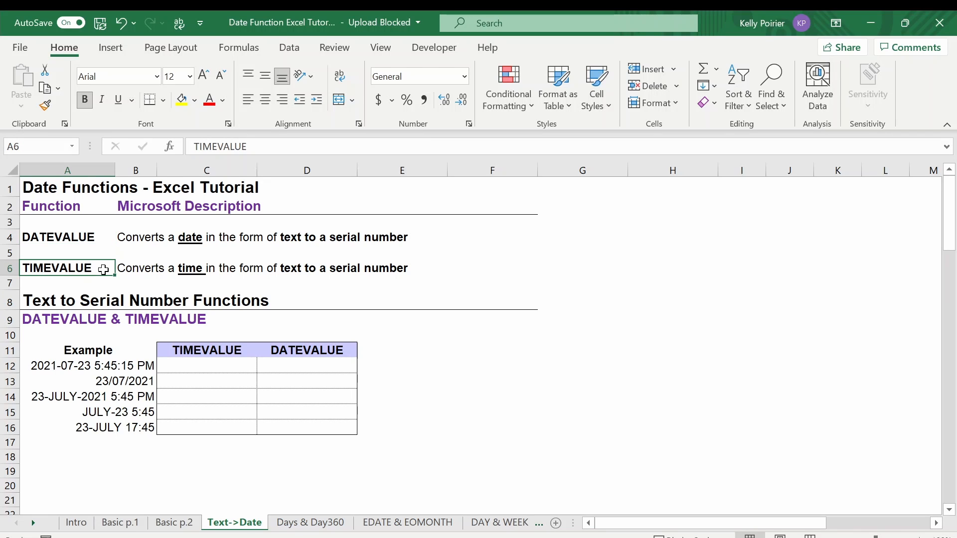
{"action": "left_click", "coordinate": [163, 363]}
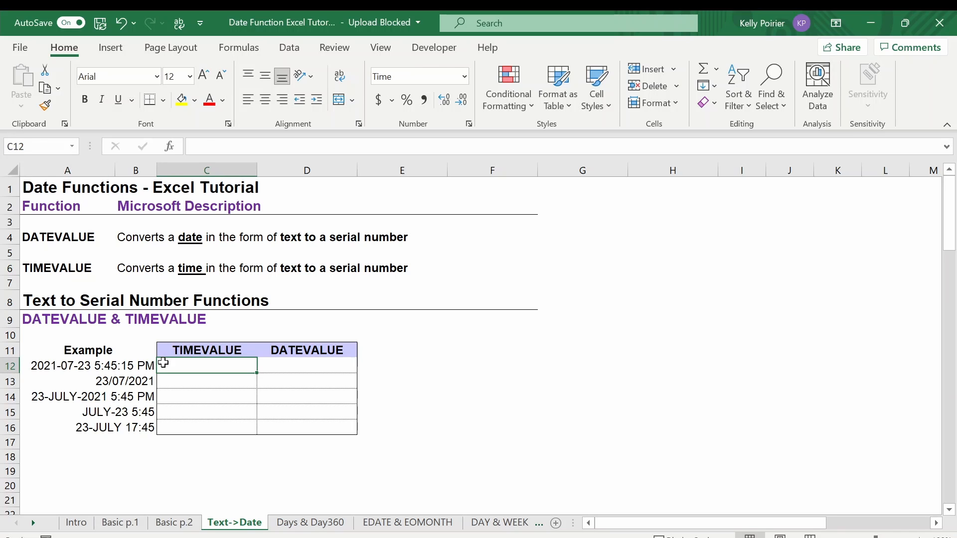
{"action": "type", "text": "=TIMEVALUE("}
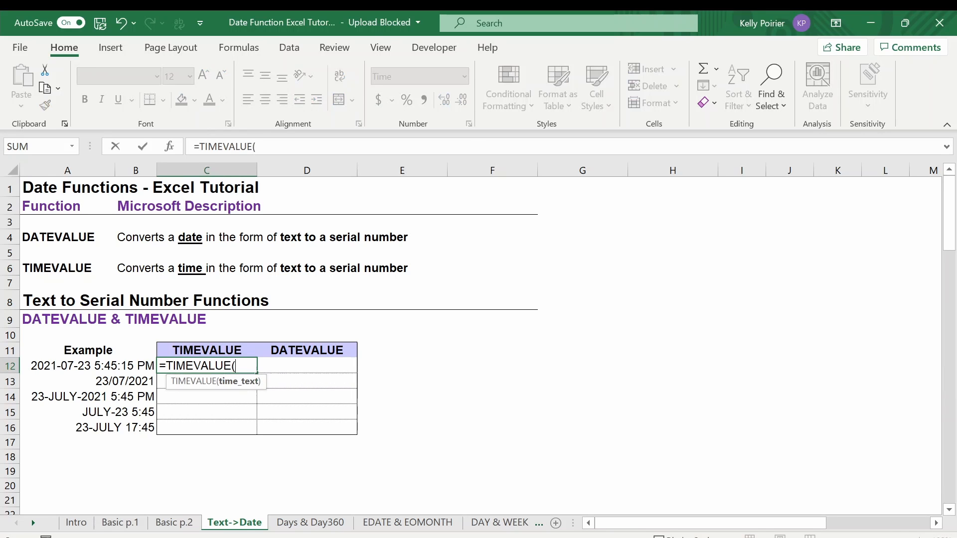
{"action": "key", "text": "Left"}
{"action": "key", "text": "Tab"}
Enter =DATEVALUE(A12) in D12 to convert the first example's text to a date
{"action": "type", "text": "="}
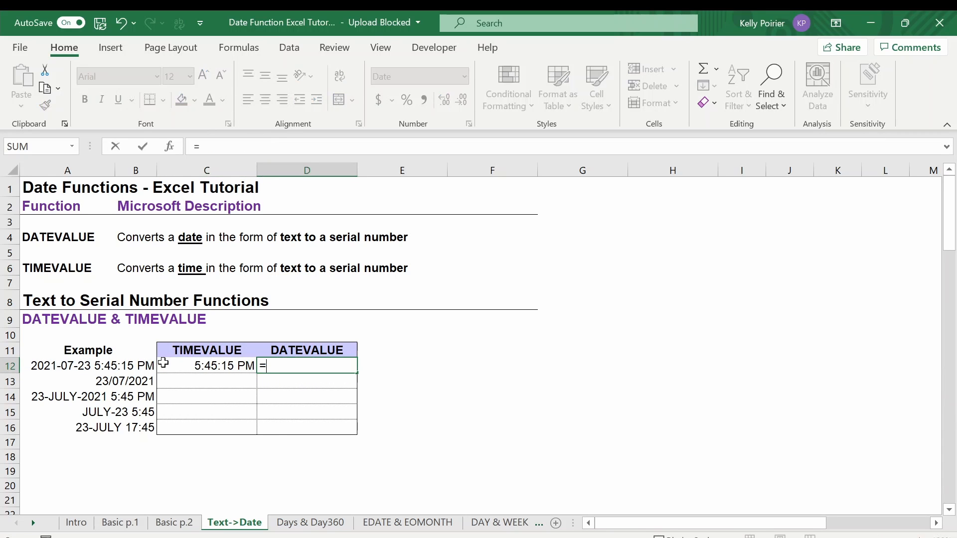
{"action": "type", "text": "DATEVALUE("}
{"action": "key", "text": "Left"}
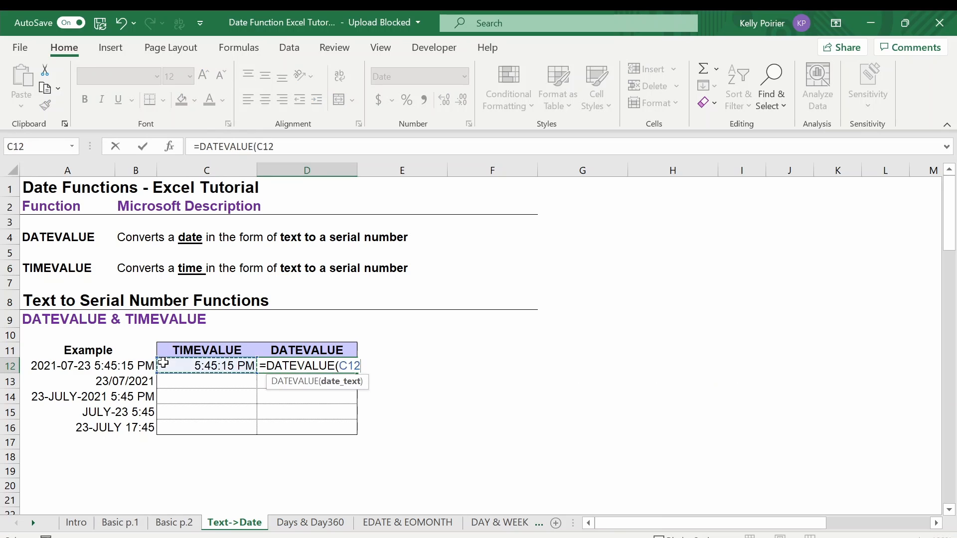
{"action": "key", "text": "Left"}
{"action": "key", "text": "Left"}
{"action": "key", "text": "Return"}
Copy the TIMEVALUE and DATEVALUE formulas from C12:D12 into C13:D16
{"action": "key", "text": "Up"}
{"action": "key", "text": "shift+Right"}
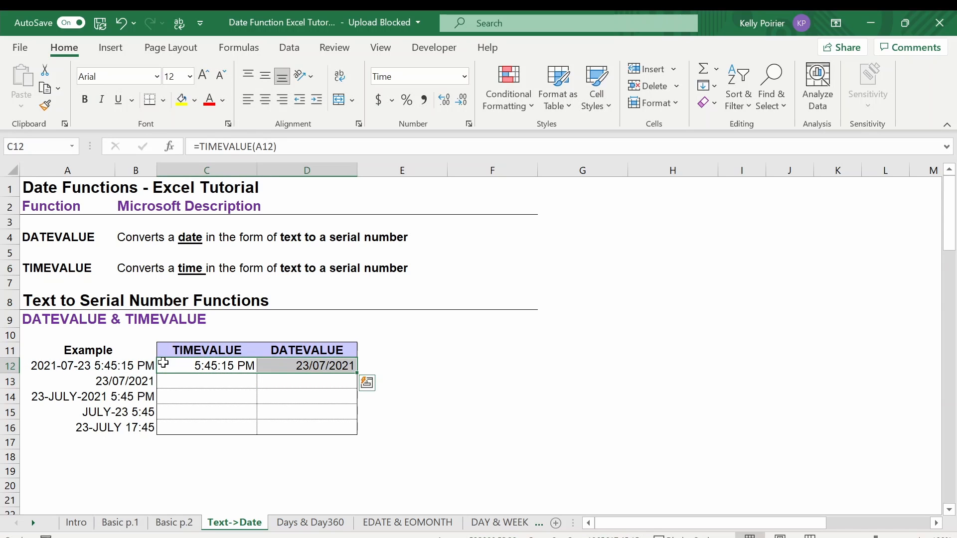
{"action": "key", "text": "ctrl+c"}
{"action": "key", "text": "Down"}
{"action": "key", "text": "shift+Down"}
{"action": "key", "text": "shift+Down"}
{"action": "key", "text": "shift+Down"}
{"action": "key", "text": "ctrl+v"}
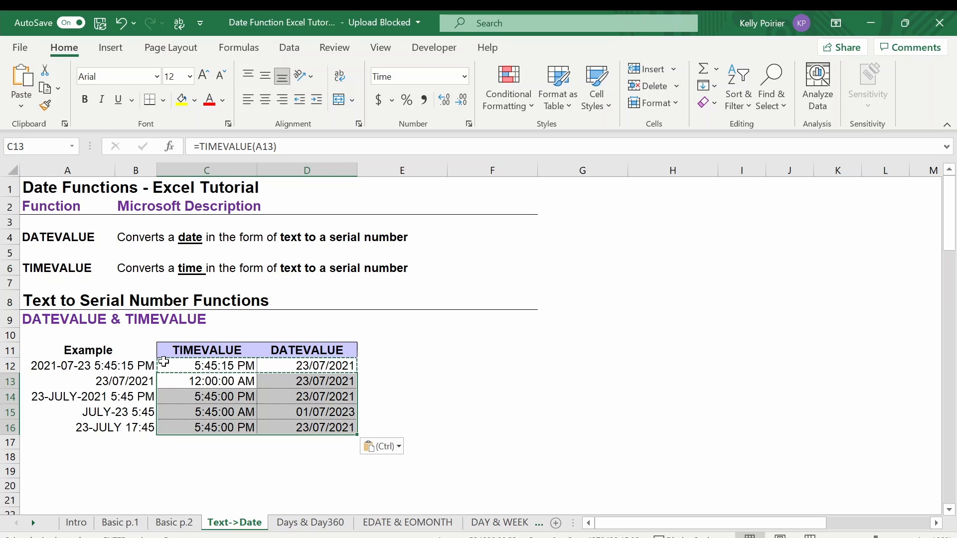
{"action": "key", "text": "Escape"}
Compare the example texts in A12 to A14 with their TIMEVALUE and DATEVALUE results in columns C and D
{"action": "left_click", "coordinate": [175, 367]}
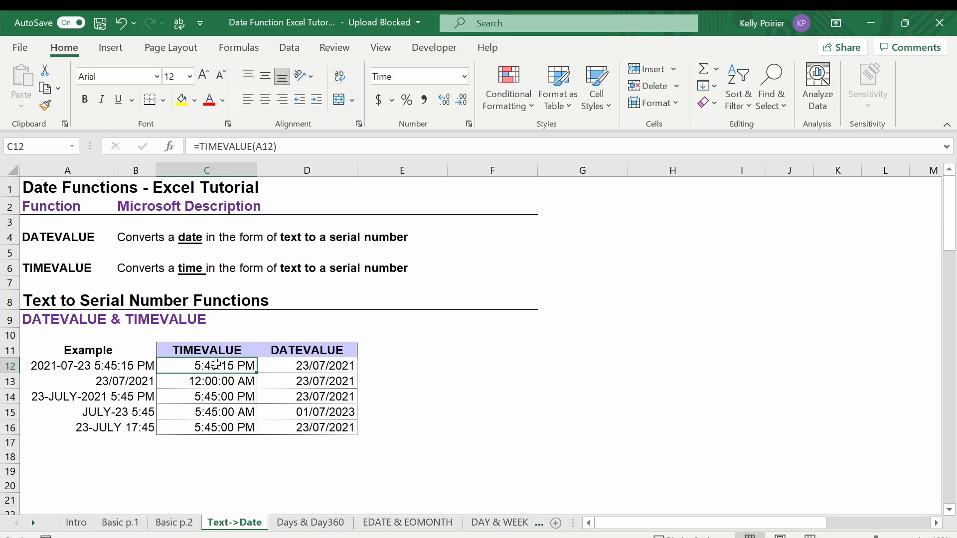
{"action": "left_click", "coordinate": [266, 368]}
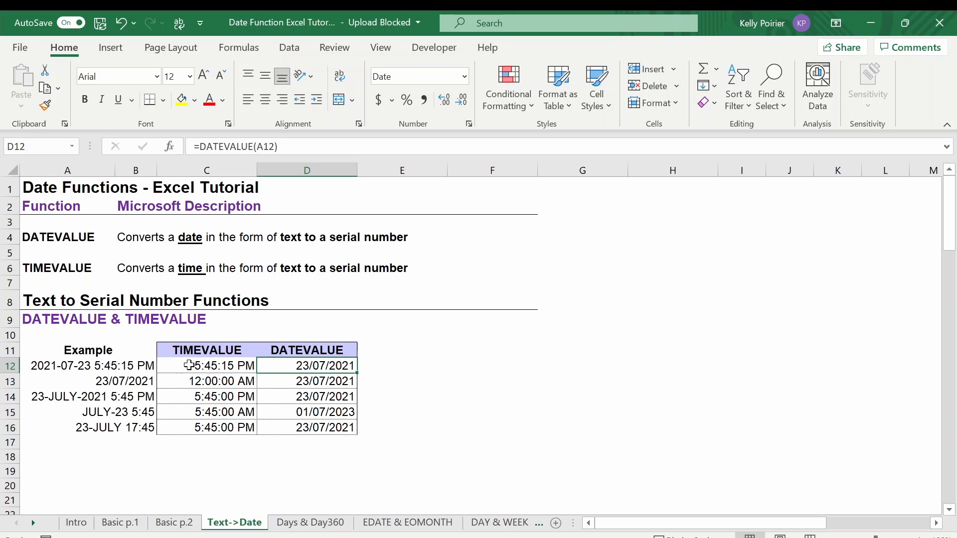
{"action": "left_click", "coordinate": [187, 367]}
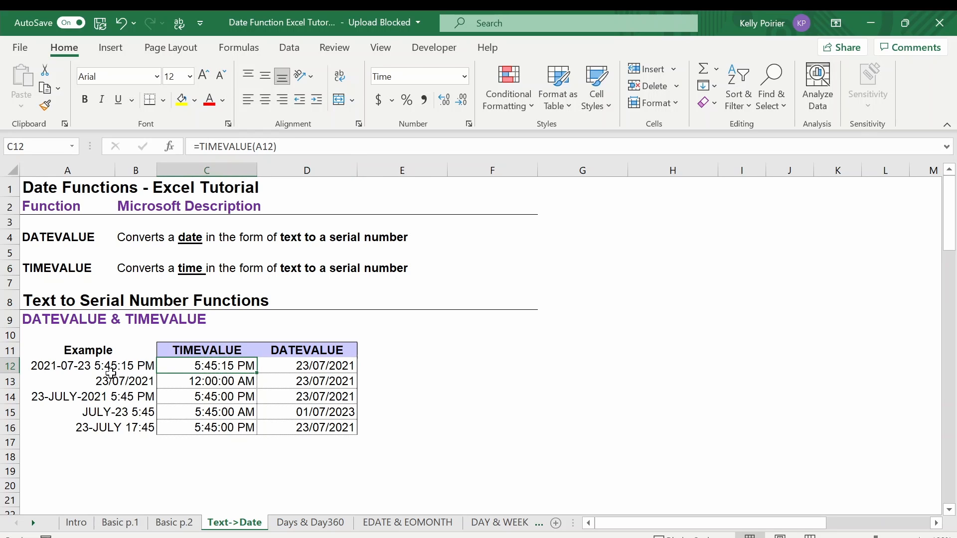
{"action": "left_click", "coordinate": [274, 368]}
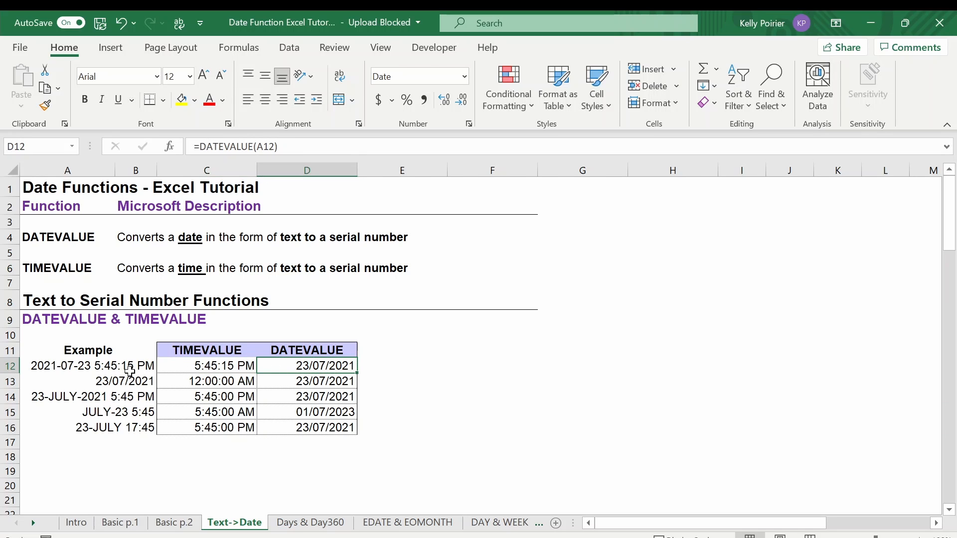
{"action": "left_click", "coordinate": [84, 380]}
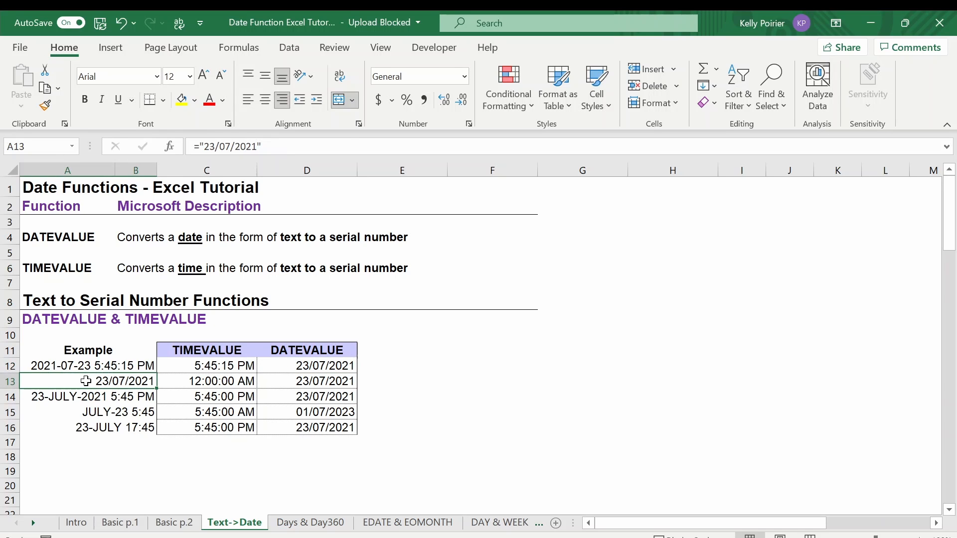
{"action": "left_click", "coordinate": [264, 382]}
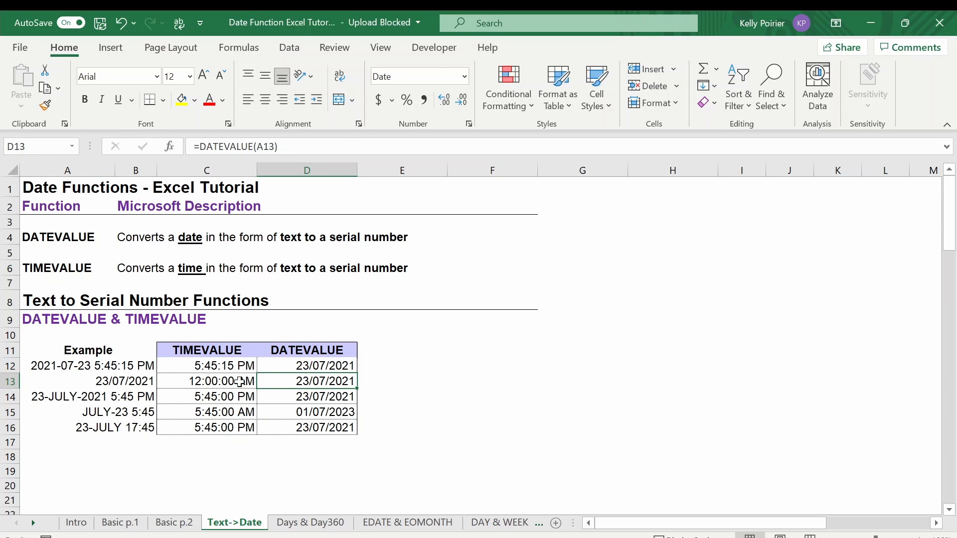
{"action": "left_click", "coordinate": [106, 382]}
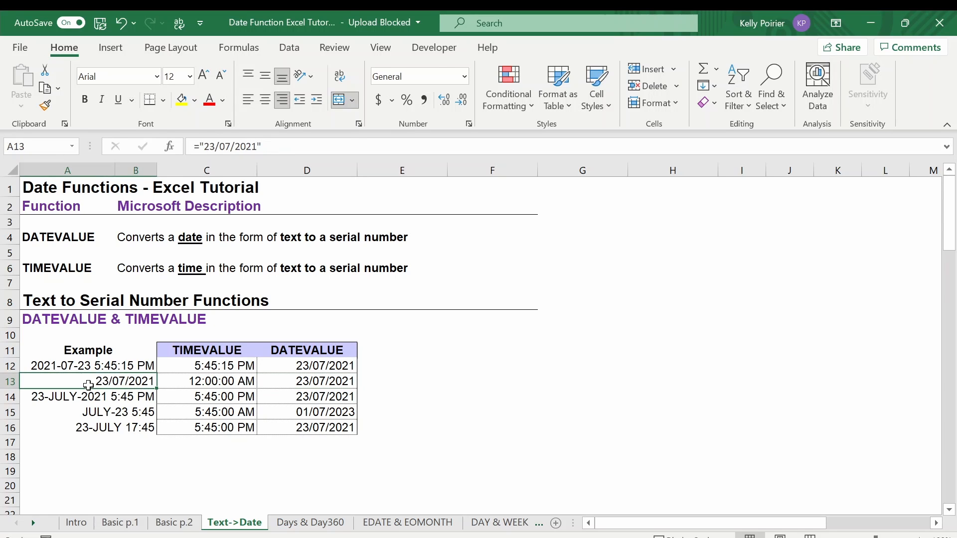
{"action": "left_click", "coordinate": [173, 384]}
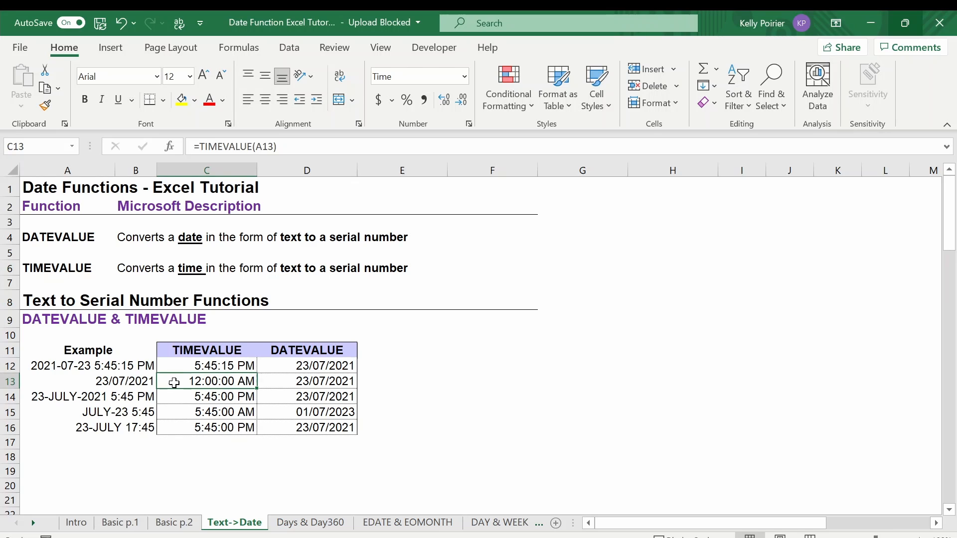
{"action": "left_click", "coordinate": [152, 393]}
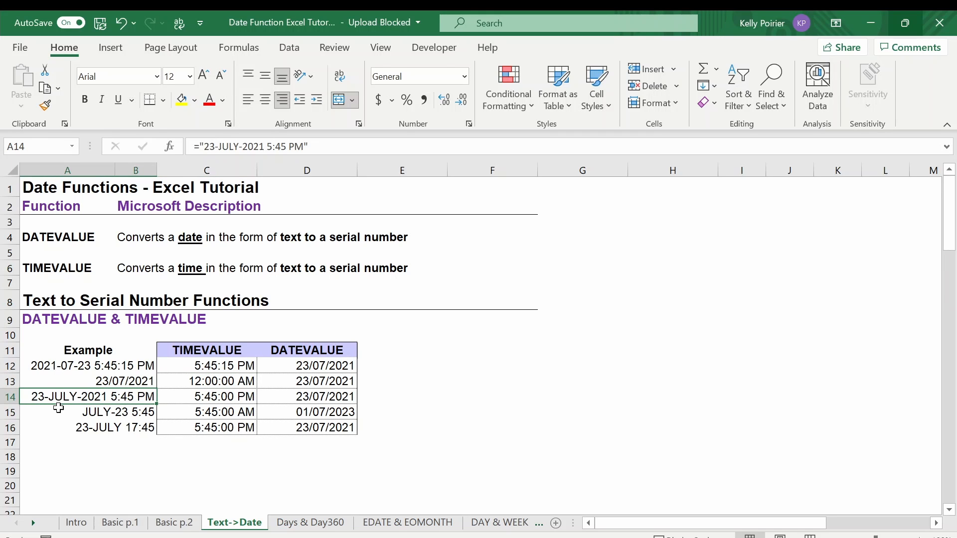
{"action": "left_click", "coordinate": [269, 396]}
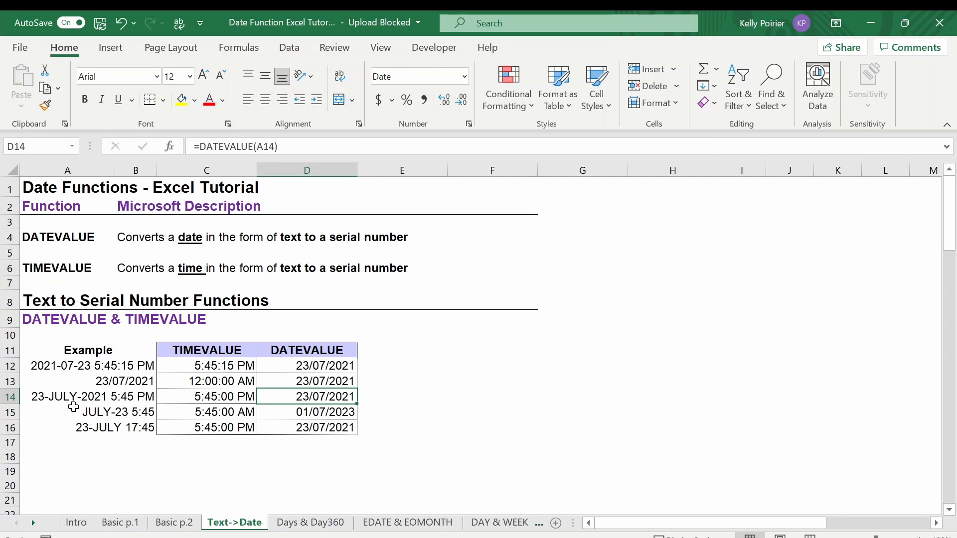
Compare how DATEVALUE interprets the year-less example texts in A15 and A16 using the results in D15 and D16
{"action": "left_click", "coordinate": [74, 409]}
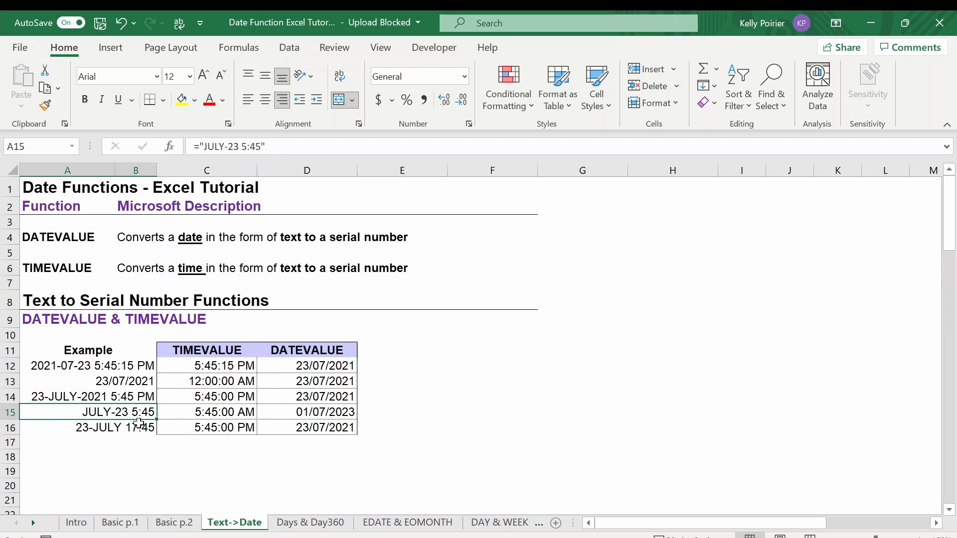
{"action": "left_click", "coordinate": [70, 428]}
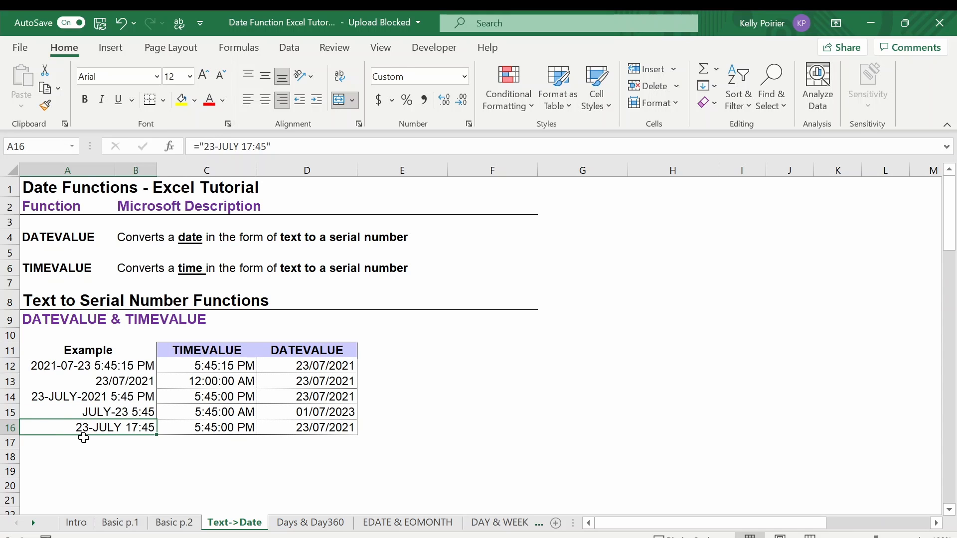
{"action": "left_click", "coordinate": [136, 413]}
{"action": "left_click", "coordinate": [135, 429]}
{"action": "left_click", "coordinate": [265, 418]}
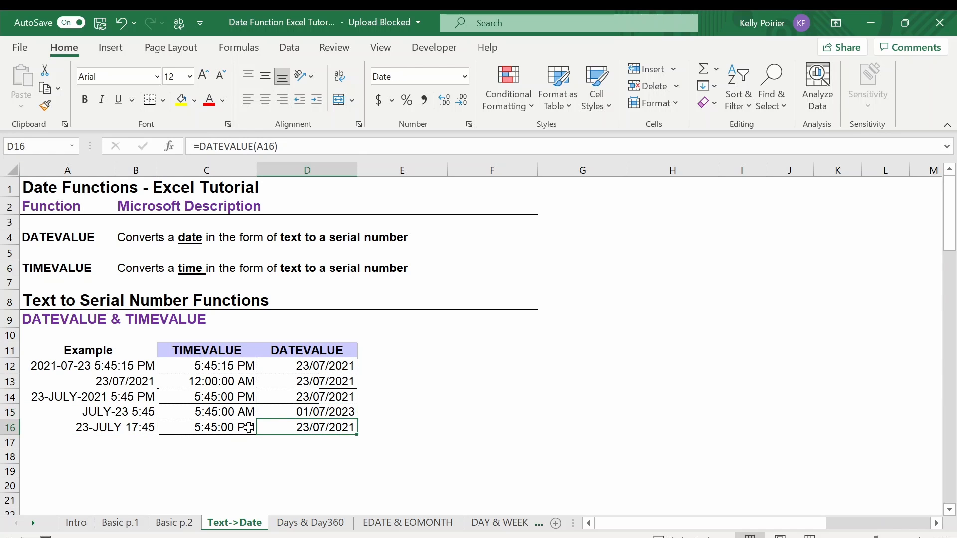
{"action": "left_click", "coordinate": [149, 427]}
{"action": "left_click", "coordinate": [150, 413]}
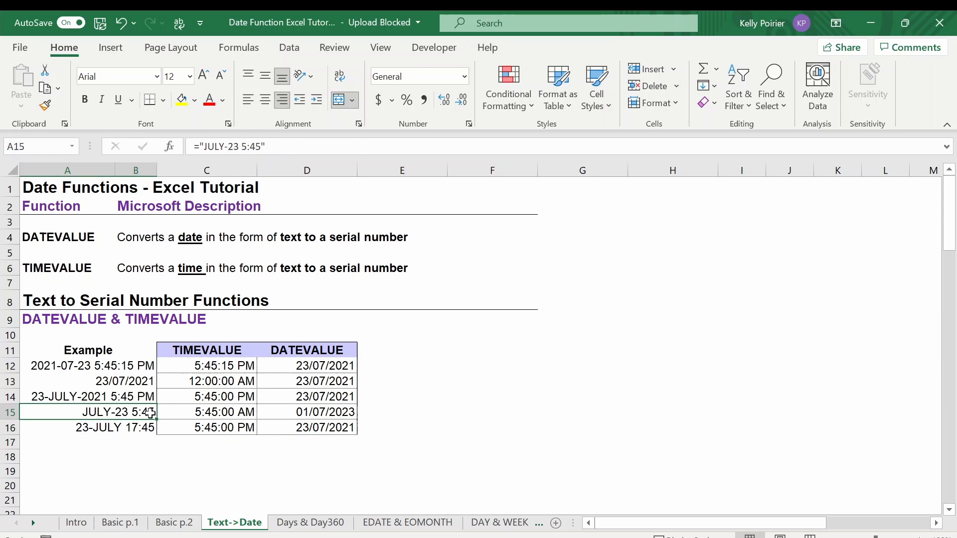
{"action": "left_click", "coordinate": [271, 414]}
{"action": "left_click", "coordinate": [268, 428]}
{"action": "left_click", "coordinate": [142, 413]}
{"action": "left_click", "coordinate": [342, 412]}
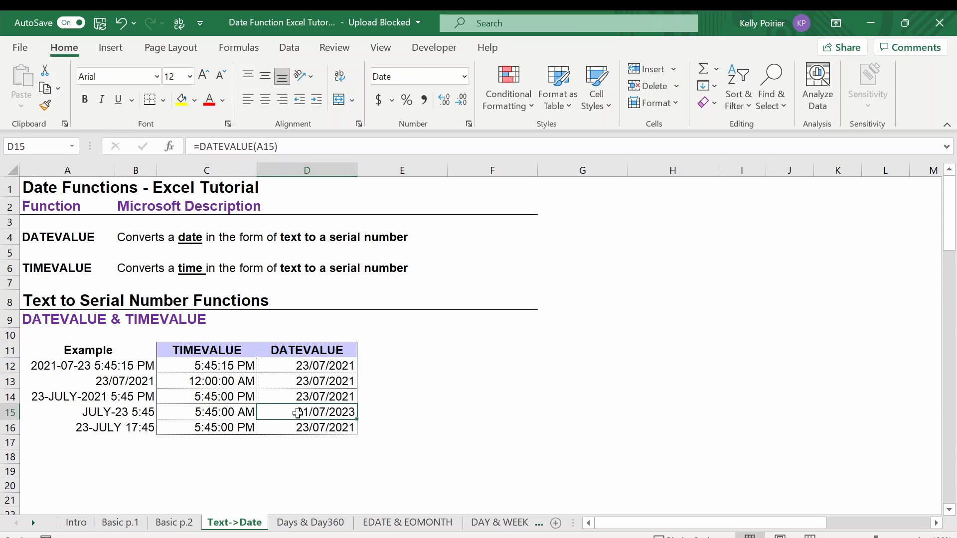
{"action": "left_click", "coordinate": [73, 429]}
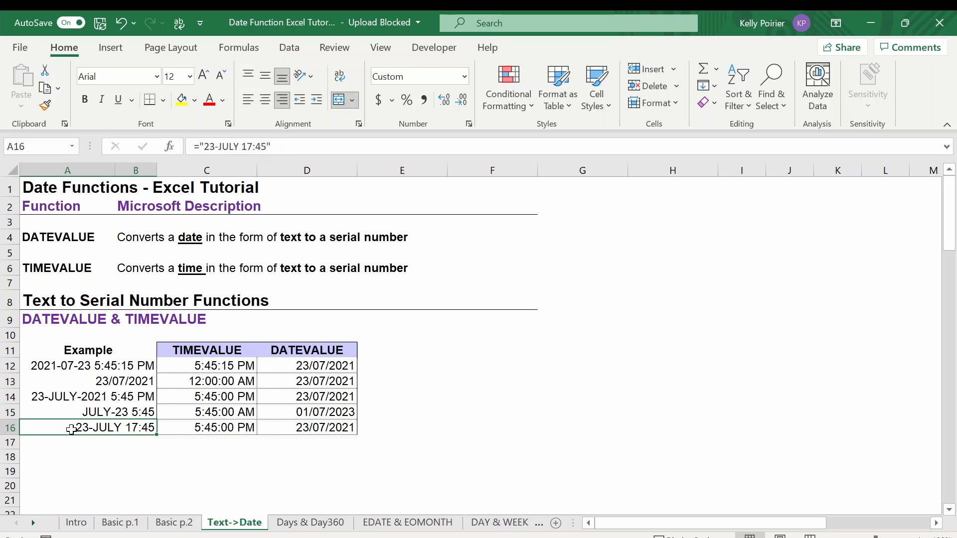
{"action": "left_click", "coordinate": [283, 428]}
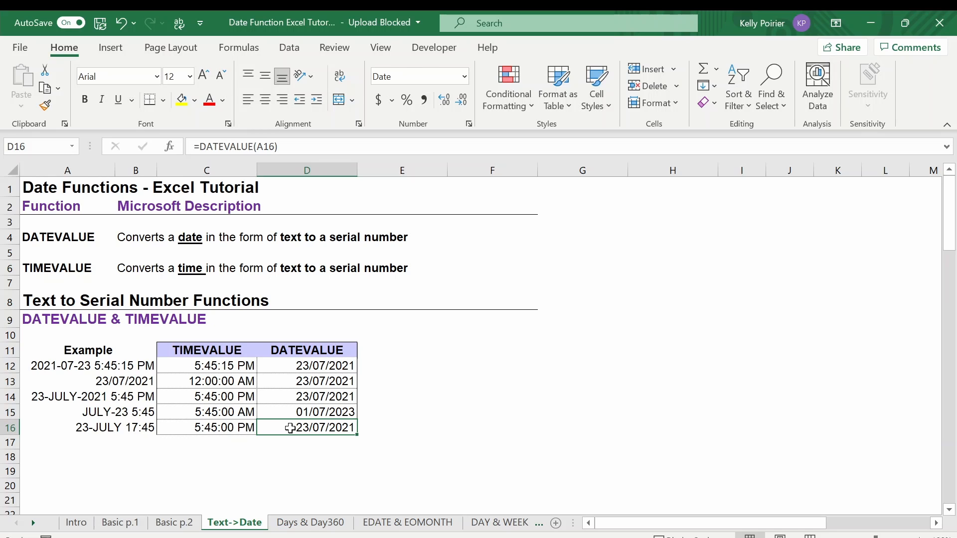
Check the TIMEVALUE results in C15 and C16 against the 12-hour and 24-hour times written in A15 and A16
{"action": "left_click_drag", "start_coordinate": [174, 415], "coordinate": [173, 427]}
{"action": "left_click", "coordinate": [173, 415]}
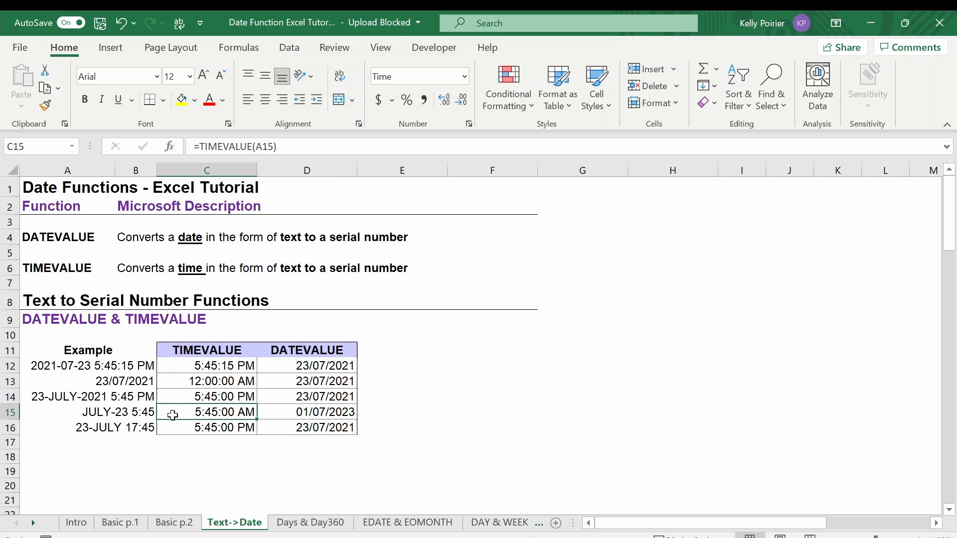
{"action": "left_click", "coordinate": [144, 413]}
{"action": "left_click", "coordinate": [133, 427]}
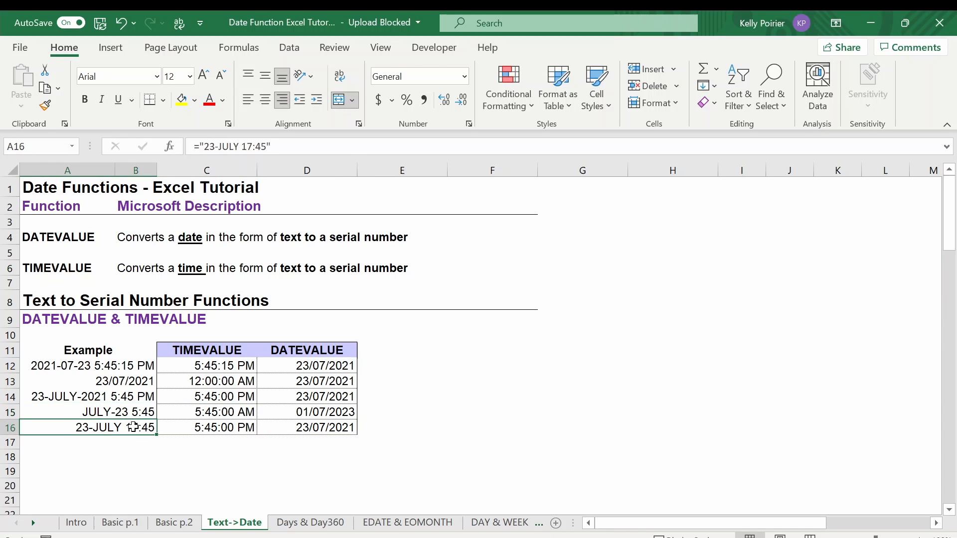
{"action": "left_click", "coordinate": [110, 412]}
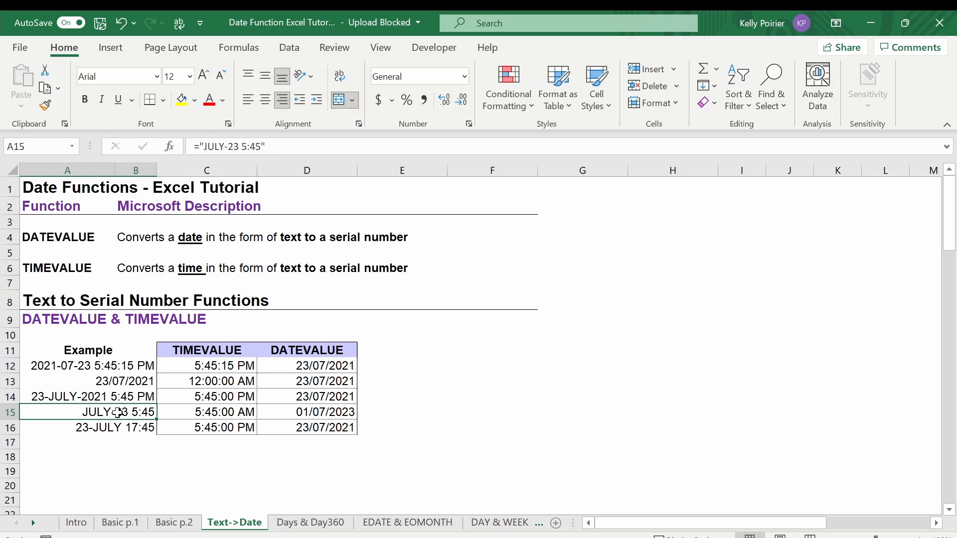
{"action": "left_click", "coordinate": [175, 411]}
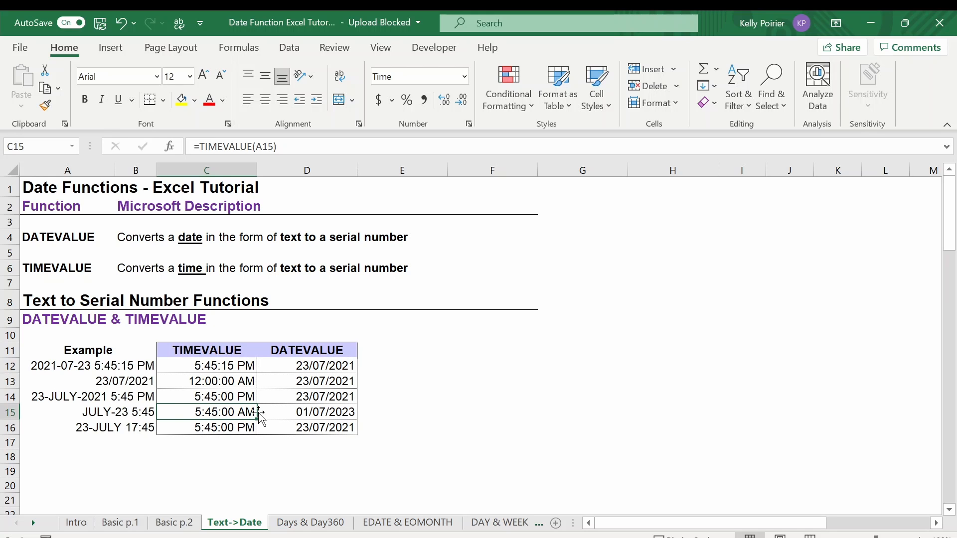
{"action": "left_click", "coordinate": [116, 413]}
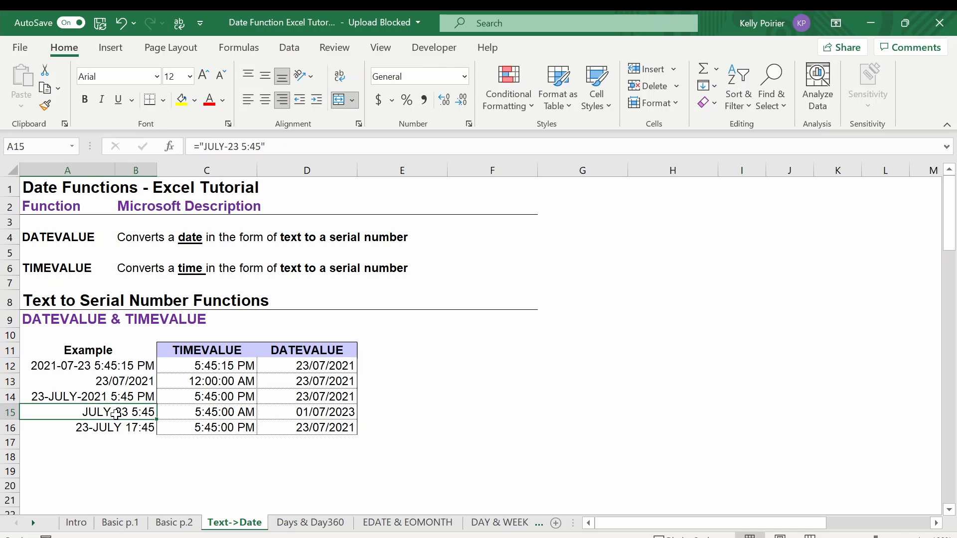
{"action": "left_click", "coordinate": [189, 431]}
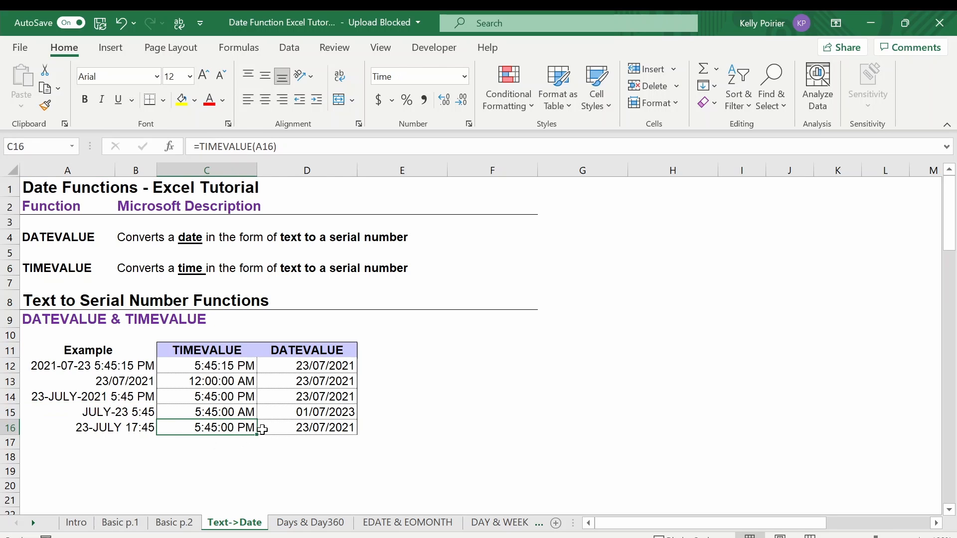
{"action": "left_click", "coordinate": [125, 429]}
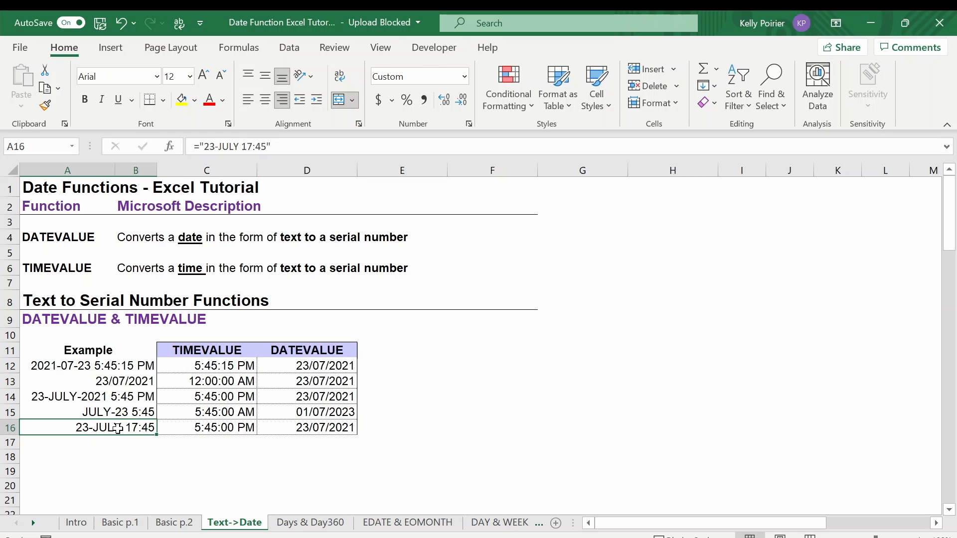